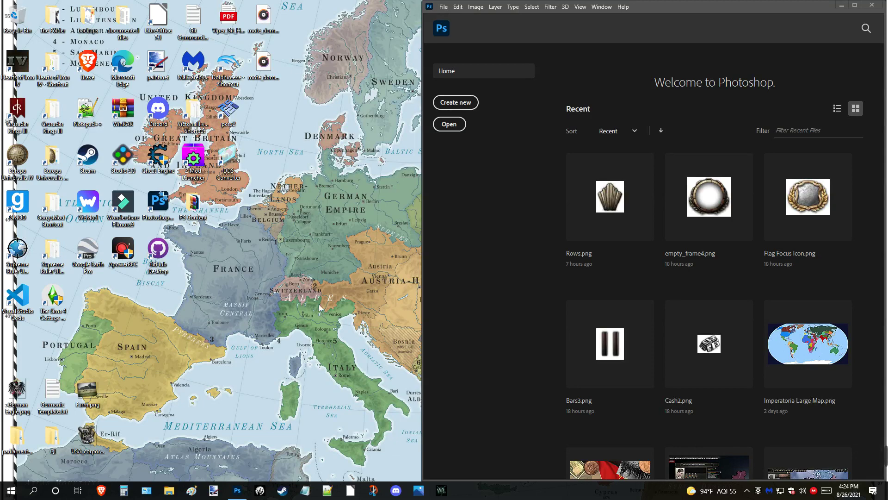
Move the Photoshop window to the left half of the desktop and glance through its recent files.
{"action": "left_click_drag", "start_coordinate": [659, 11], "coordinate": [252, 2]}
{"action": "key", "text": "super+Left"}
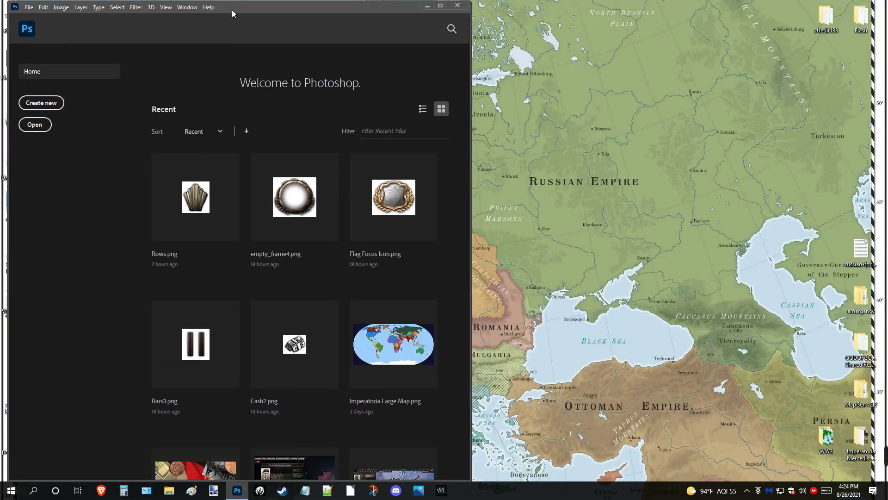
{"action": "scroll", "coordinate": [354, 261], "scroll_direction": "down", "scroll_amount": 5}
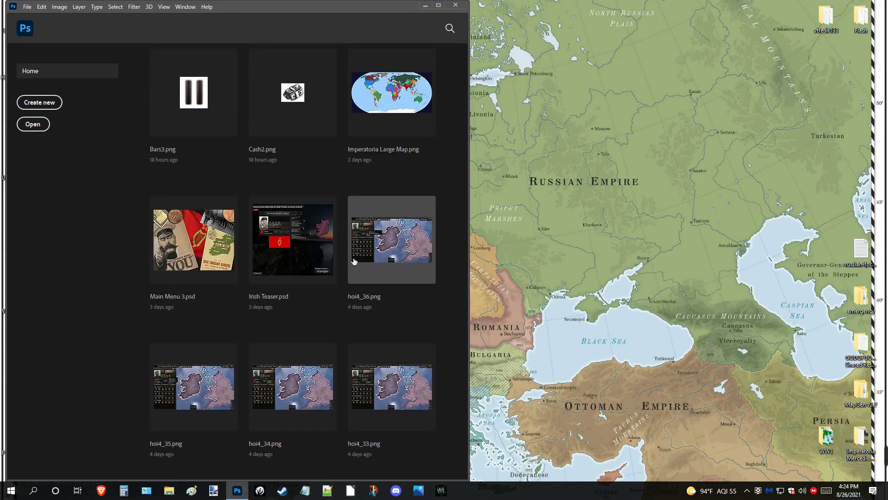
{"action": "scroll", "coordinate": [354, 261], "scroll_direction": "up", "scroll_amount": 5}
{"action": "left_click", "coordinate": [655, 199]}
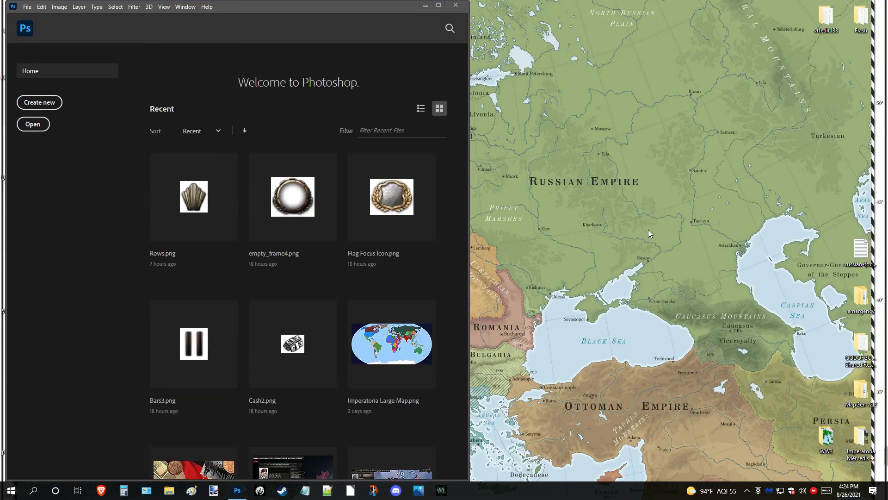
Open the GODOFGOLD's Shared Resource Pack folder from the desktop and fit its window beside Photoshop.
{"action": "double_click", "coordinate": [869, 350]}
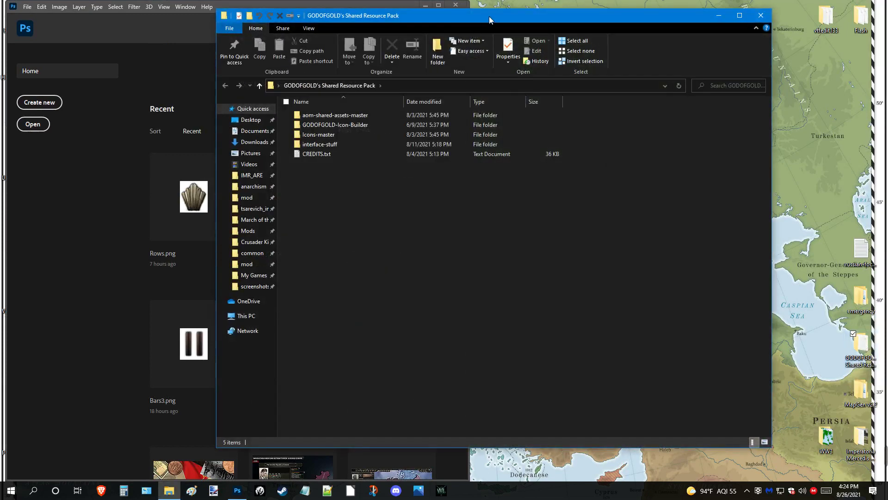
{"action": "left_click_drag", "start_coordinate": [489, 15], "coordinate": [562, 29]}
{"action": "left_click_drag", "start_coordinate": [290, 22], "coordinate": [321, 30]}
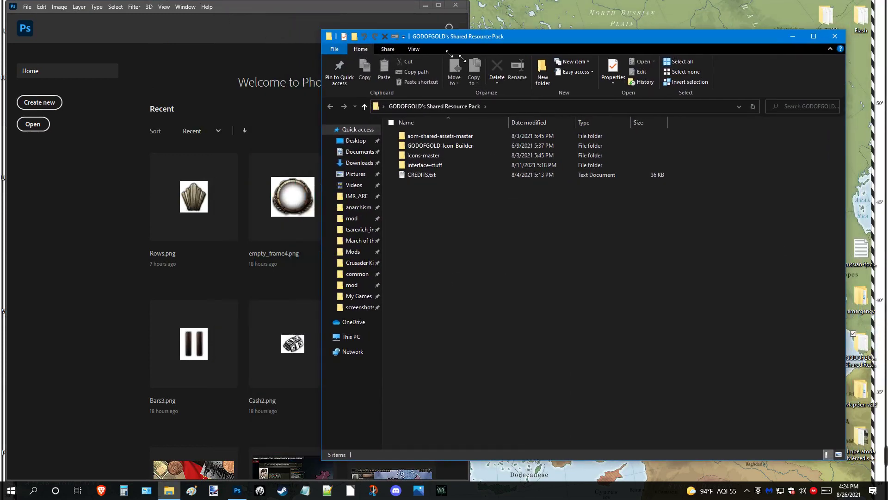
{"action": "left_click_drag", "start_coordinate": [455, 56], "coordinate": [478, 39]}
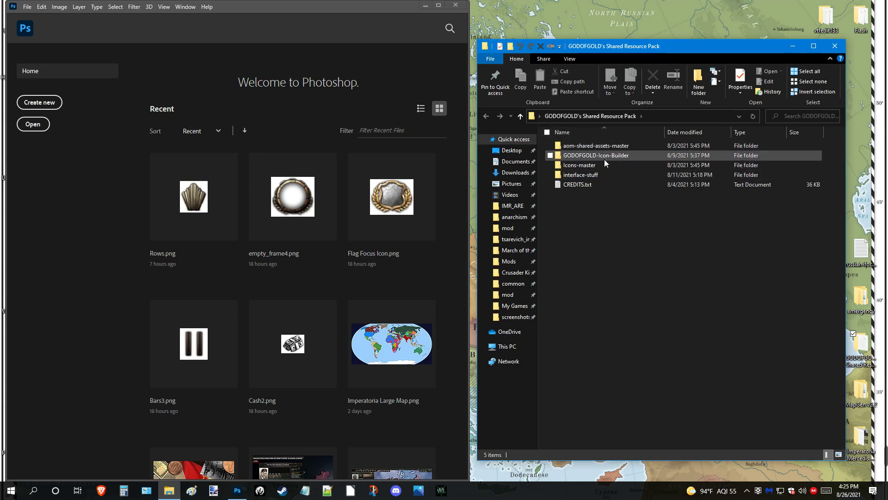
Open the icons folder inside GODOFGOLD-Icon-Builder after a brief look into aom-shared-assets-master.
{"action": "double_click", "coordinate": [588, 145]}
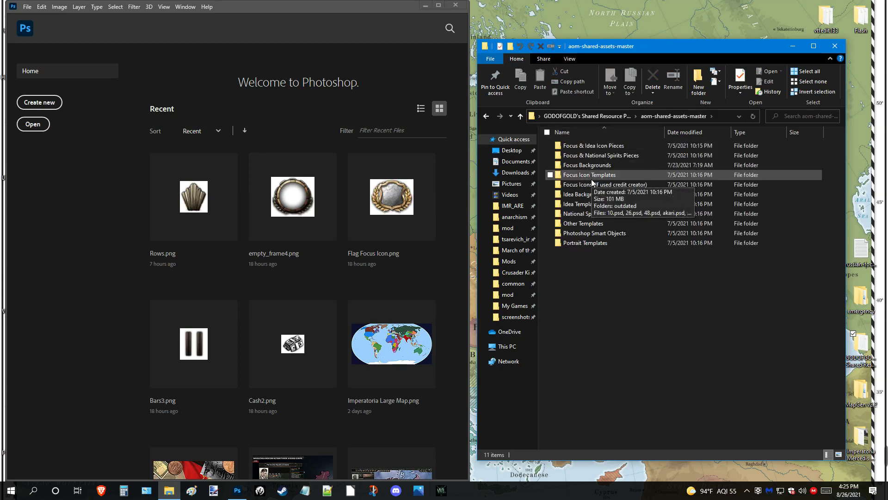
{"action": "key", "text": "alt+Left"}
{"action": "left_click", "coordinate": [598, 155]}
{"action": "double_click", "coordinate": [599, 156]}
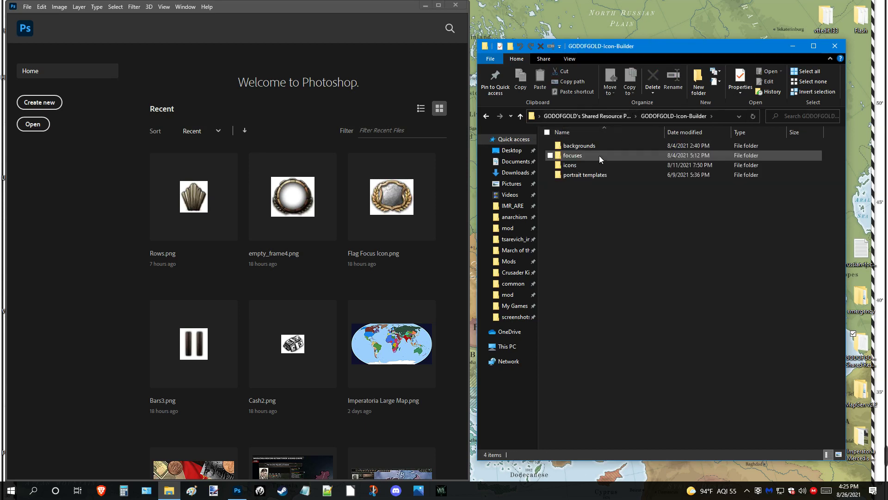
{"action": "double_click", "coordinate": [583, 163]}
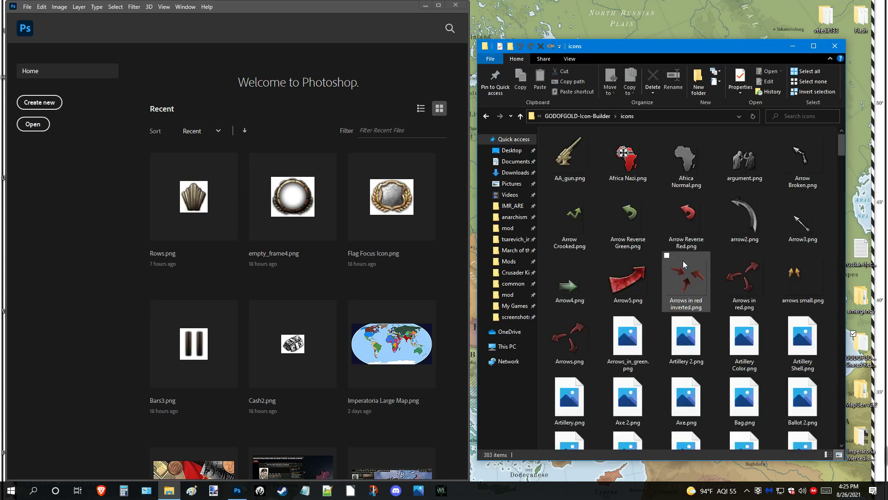
Browse the icon images through the crown and document icons and select Declining.png.
{"action": "scroll", "coordinate": [682, 260], "scroll_direction": "down", "scroll_amount": 15}
{"action": "scroll", "coordinate": [681, 260], "scroll_direction": "down", "scroll_amount": 6}
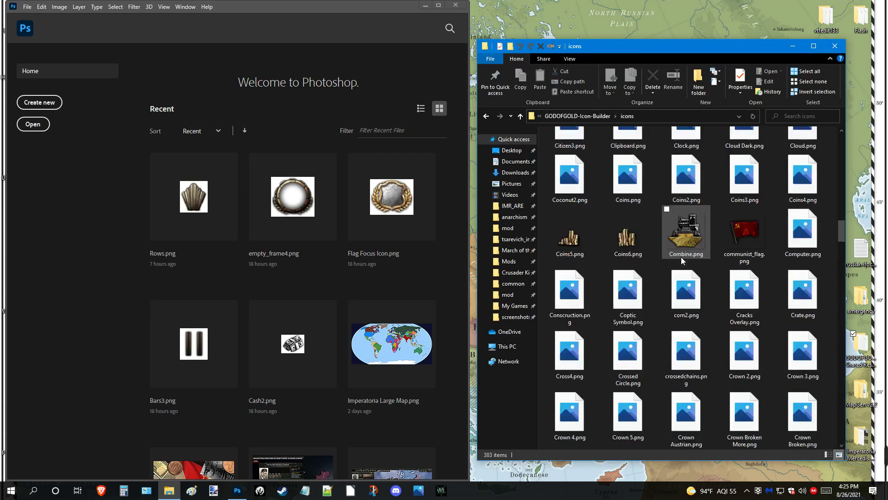
{"action": "left_click", "coordinate": [746, 236]}
{"action": "scroll", "coordinate": [695, 316], "scroll_direction": "down", "scroll_amount": 1}
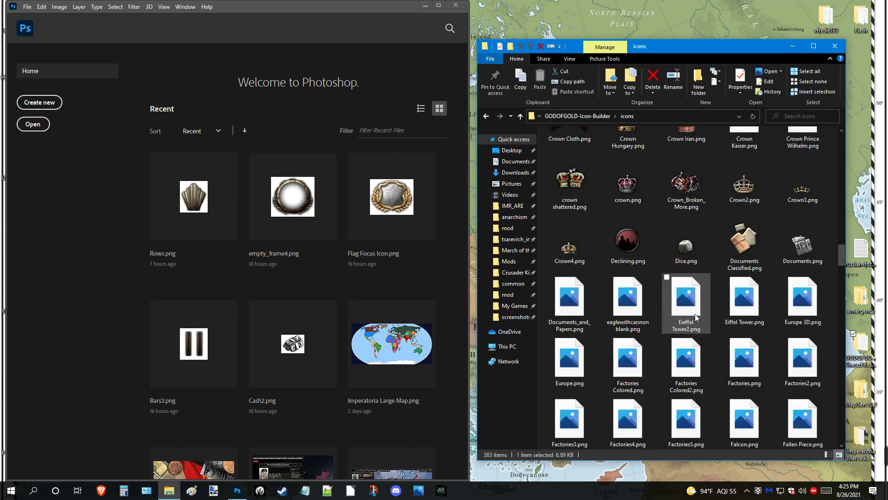
{"action": "scroll", "coordinate": [695, 316], "scroll_direction": "down", "scroll_amount": 3}
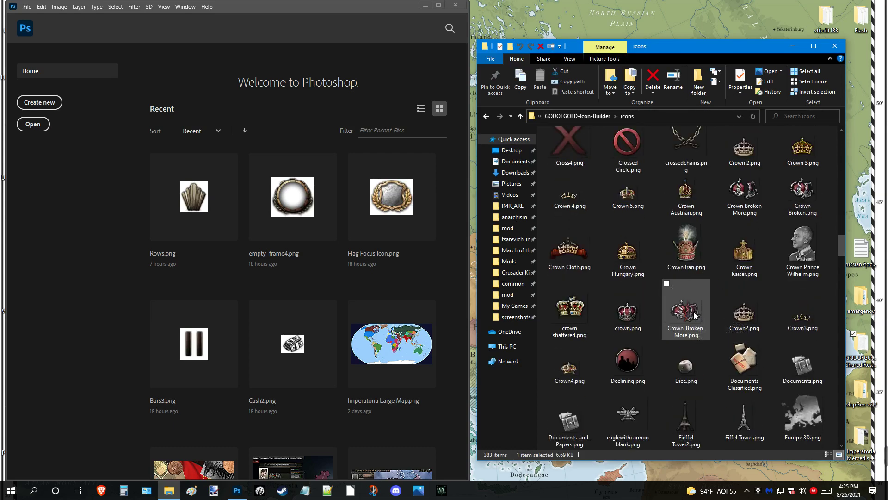
{"action": "scroll", "coordinate": [692, 314], "scroll_direction": "down", "scroll_amount": 8}
{"action": "scroll", "coordinate": [687, 309], "scroll_direction": "up", "scroll_amount": 5}
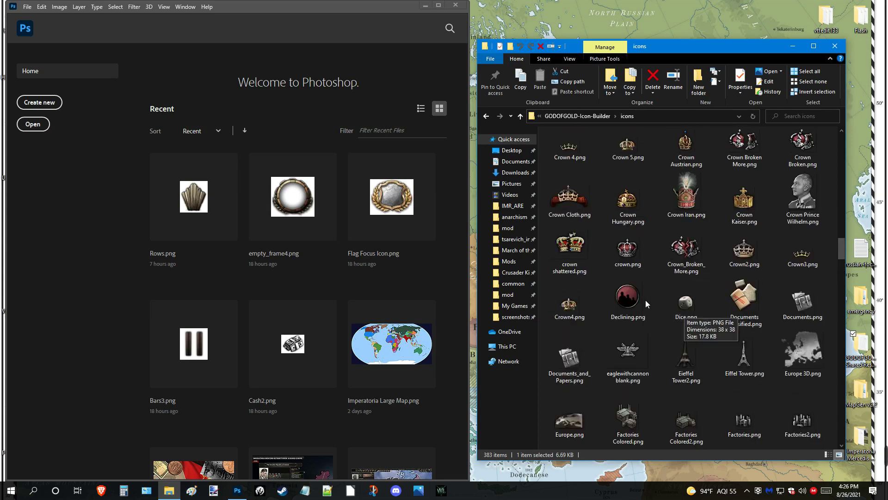
{"action": "left_click", "coordinate": [626, 291]}
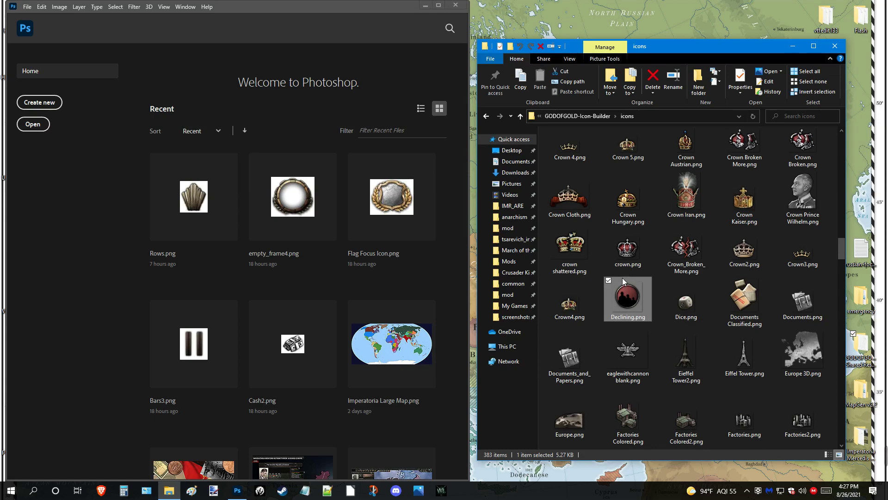
Examine the rest of the icon library to its end, including the maps, shields, swords, tanks and worker icons.
{"action": "scroll", "coordinate": [622, 277], "scroll_direction": "down", "scroll_amount": 15}
{"action": "scroll", "coordinate": [622, 278], "scroll_direction": "up", "scroll_amount": 20}
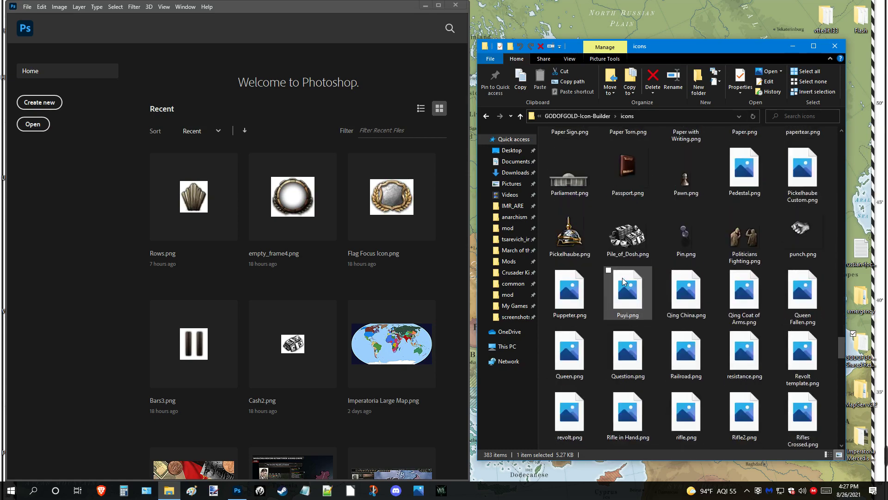
{"action": "scroll", "coordinate": [610, 323], "scroll_direction": "up", "scroll_amount": 8}
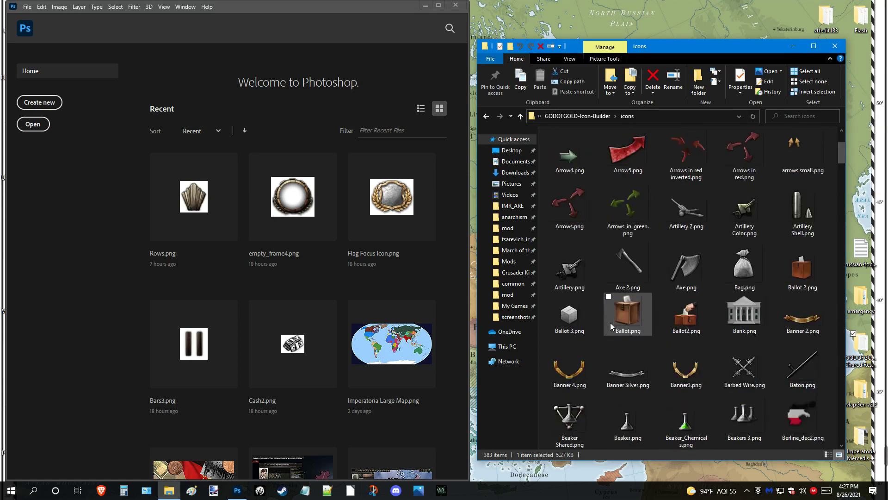
{"action": "scroll", "coordinate": [610, 323], "scroll_direction": "down", "scroll_amount": 15}
{"action": "scroll", "coordinate": [609, 323], "scroll_direction": "down", "scroll_amount": 10}
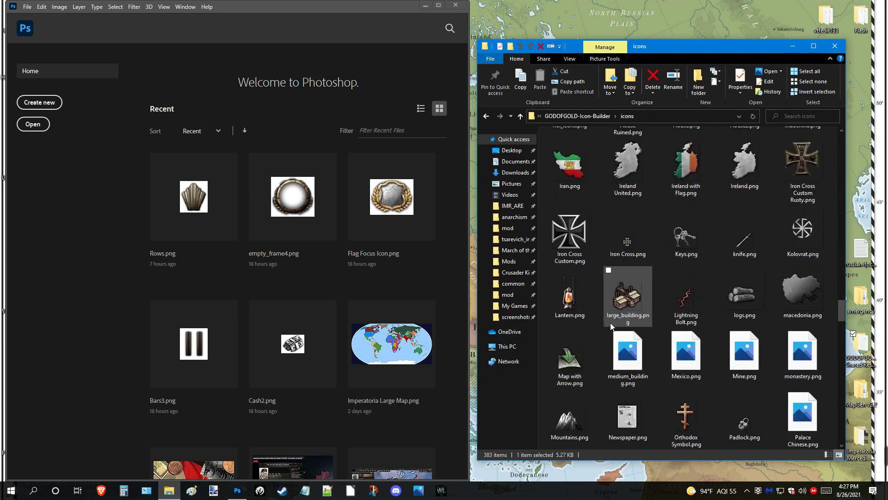
{"action": "scroll", "coordinate": [609, 323], "scroll_direction": "up", "scroll_amount": 6}
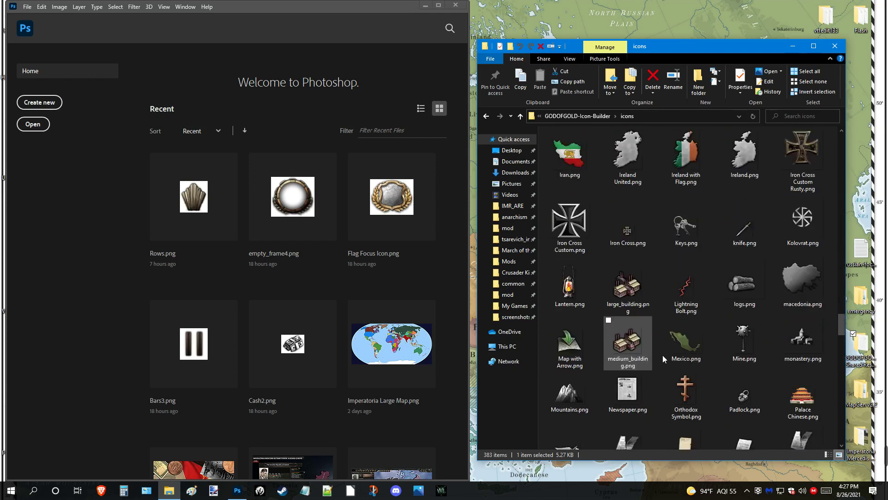
{"action": "scroll", "coordinate": [662, 285], "scroll_direction": "down", "scroll_amount": 3}
{"action": "scroll", "coordinate": [667, 261], "scroll_direction": "down", "scroll_amount": 6}
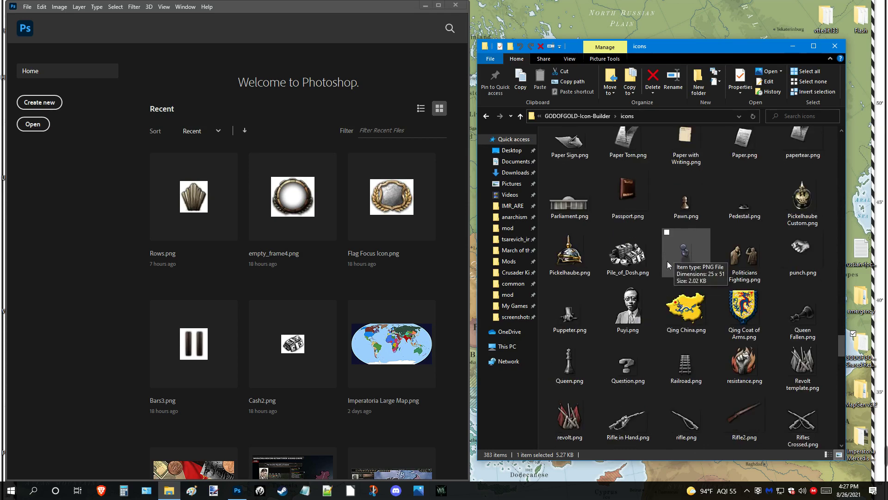
{"action": "scroll", "coordinate": [653, 320], "scroll_direction": "down", "scroll_amount": 4}
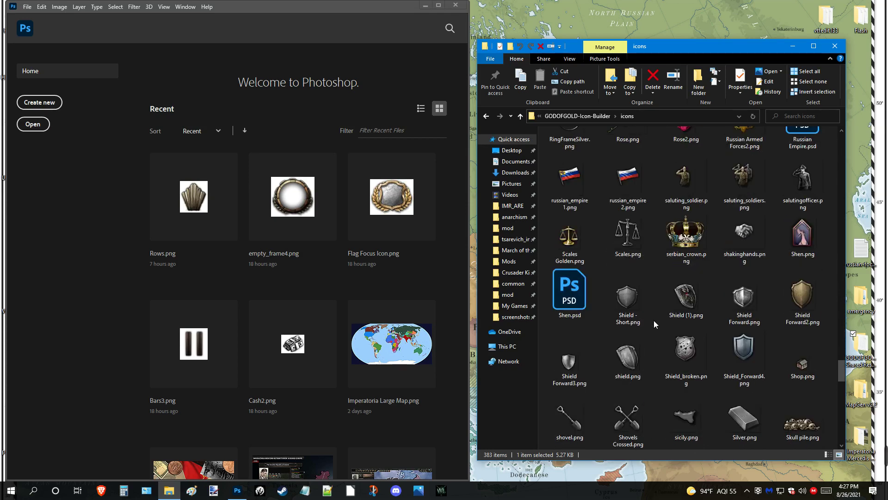
{"action": "left_click_drag", "start_coordinate": [634, 261], "coordinate": [649, 264]}
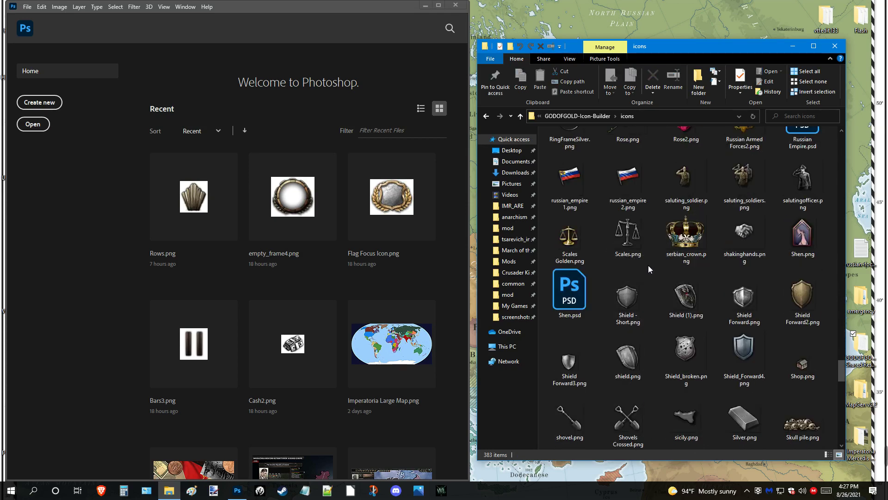
{"action": "scroll", "coordinate": [716, 308], "scroll_direction": "down", "scroll_amount": 10}
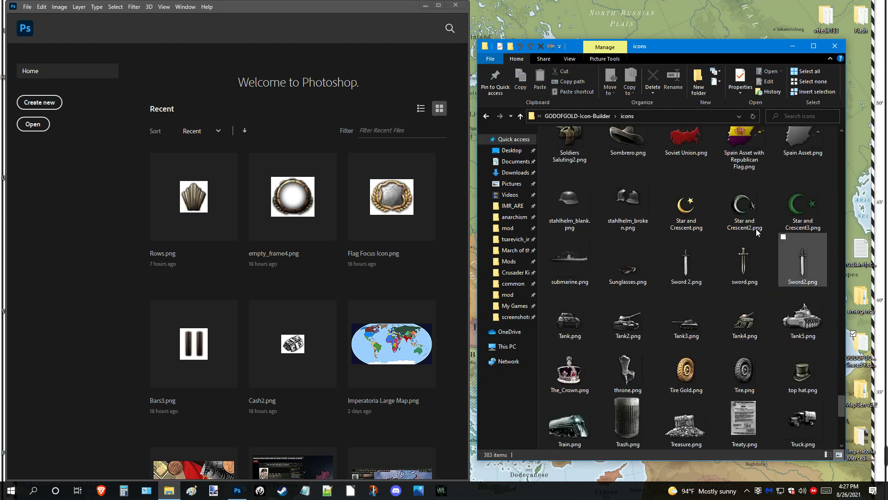
{"action": "scroll", "coordinate": [749, 320], "scroll_direction": "down", "scroll_amount": 5}
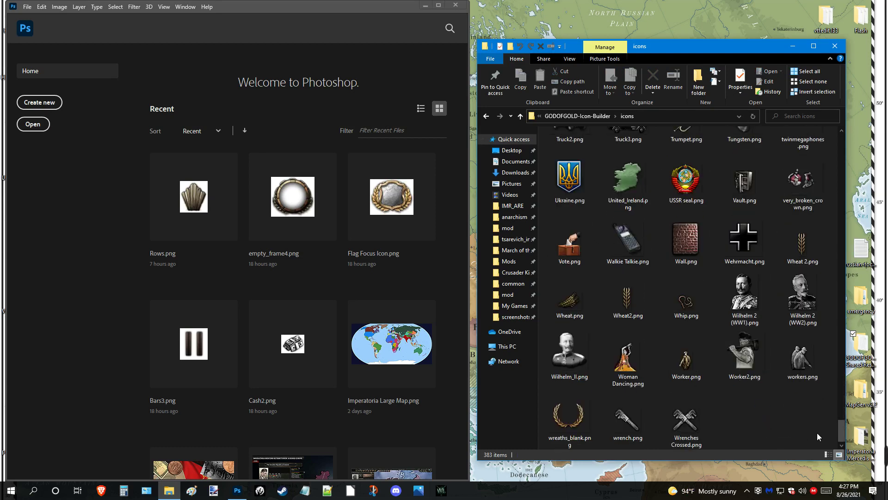
{"action": "mouse_move", "coordinate": [779, 410]}
{"action": "left_mouse_down"}
{"action": "mouse_move", "coordinate": [737, 431]}
{"action": "mouse_move", "coordinate": [788, 409]}
{"action": "mouse_move", "coordinate": [771, 420]}
{"action": "left_mouse_up"}
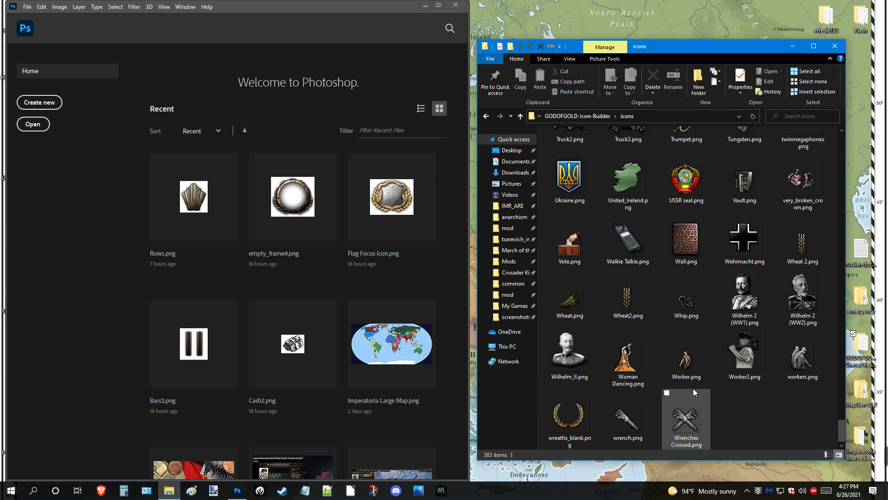
{"action": "scroll", "coordinate": [680, 324], "scroll_direction": "up", "scroll_amount": 15}
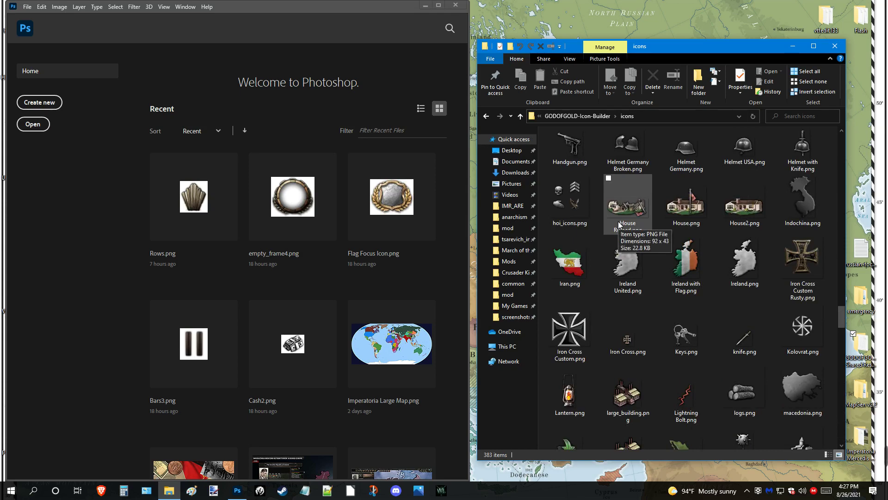
Open the Idea Backgrounds folder in aom-shared-assets-master and look through its background shapes.
{"action": "left_click", "coordinate": [559, 118]}
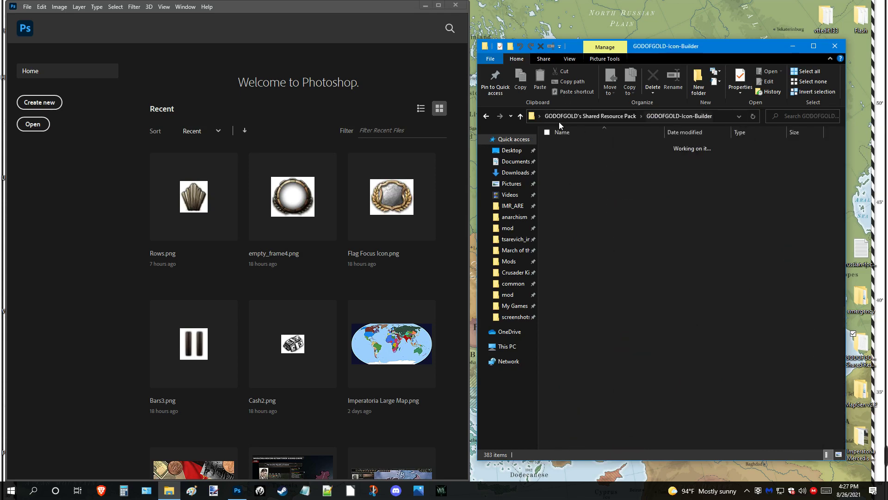
{"action": "left_click", "coordinate": [598, 115]}
{"action": "double_click", "coordinate": [591, 146]}
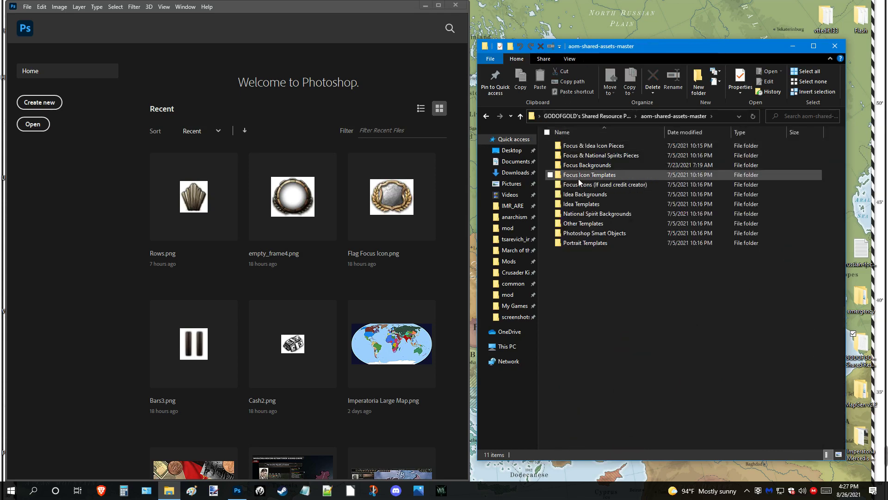
{"action": "double_click", "coordinate": [584, 195]}
{"action": "scroll", "coordinate": [648, 306], "scroll_direction": "down", "scroll_amount": 5}
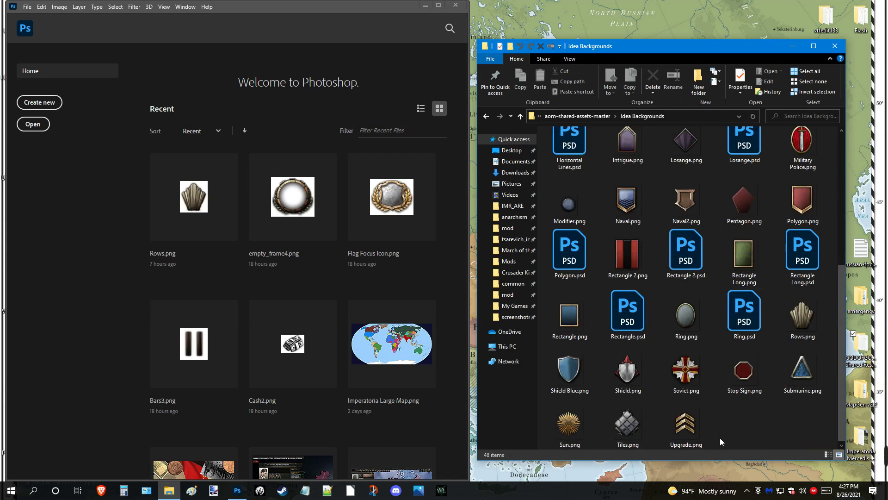
Go back to the resource pack and open the backgrounds folder inside GODOFGOLD-Icon-Builder.
{"action": "key", "text": "alt+Up"}
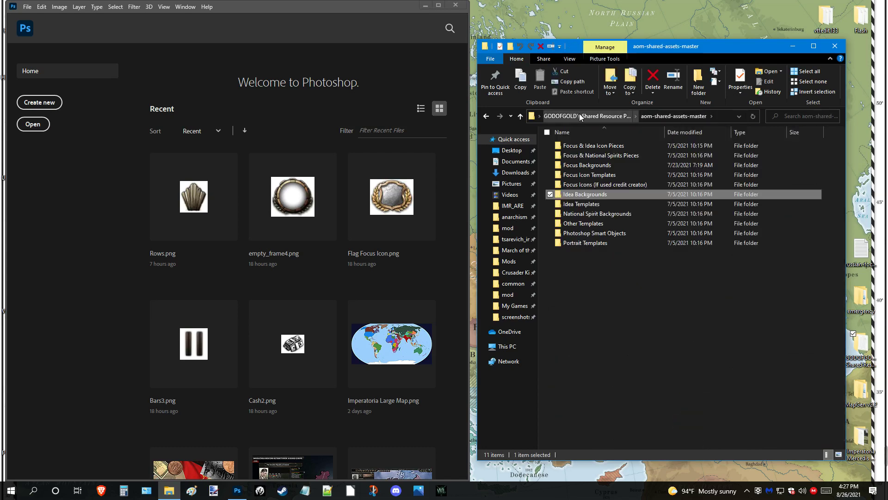
{"action": "key", "text": "alt+Up"}
{"action": "left_click", "coordinate": [587, 158]}
{"action": "double_click", "coordinate": [586, 158]}
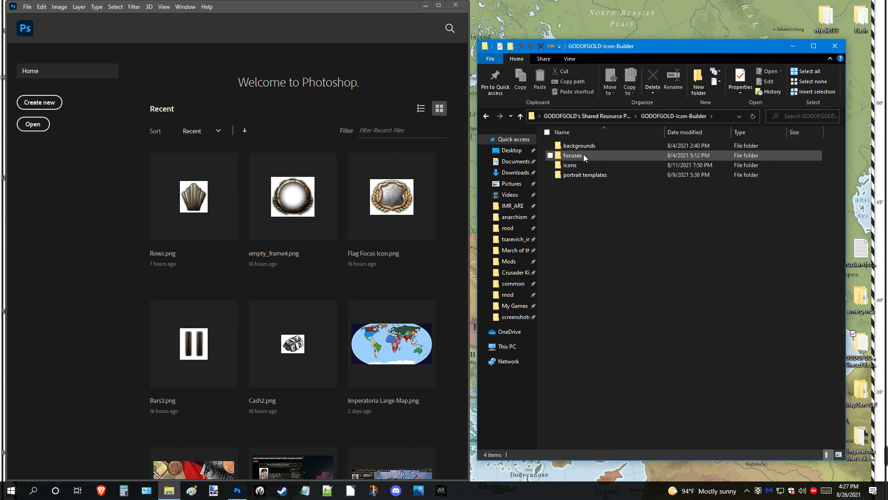
{"action": "double_click", "coordinate": [584, 144]}
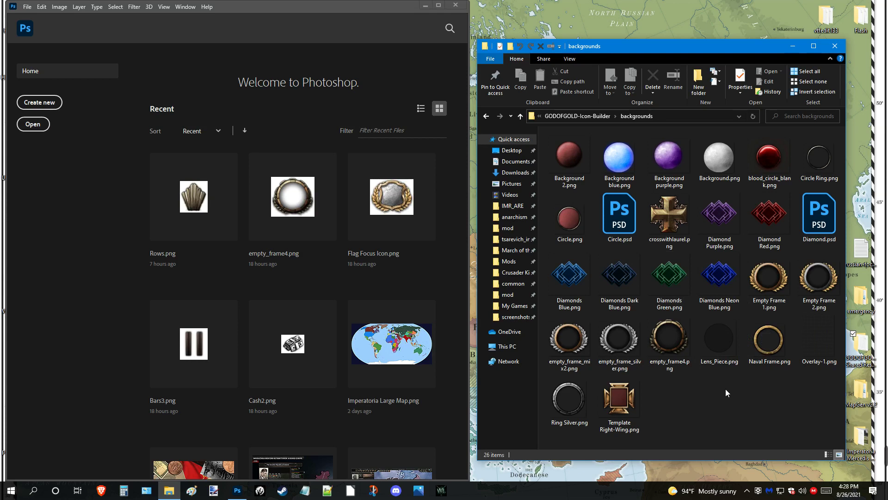
Check the Focus Backgrounds folder in aom-shared-assets-master and return to its parent folder.
{"action": "left_click", "coordinate": [597, 117]}
{"action": "left_click", "coordinate": [595, 116]}
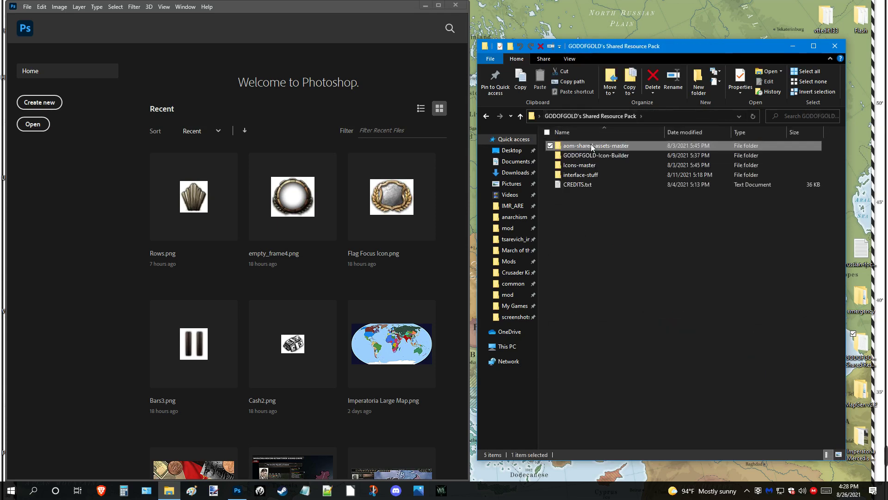
{"action": "double_click", "coordinate": [591, 146]}
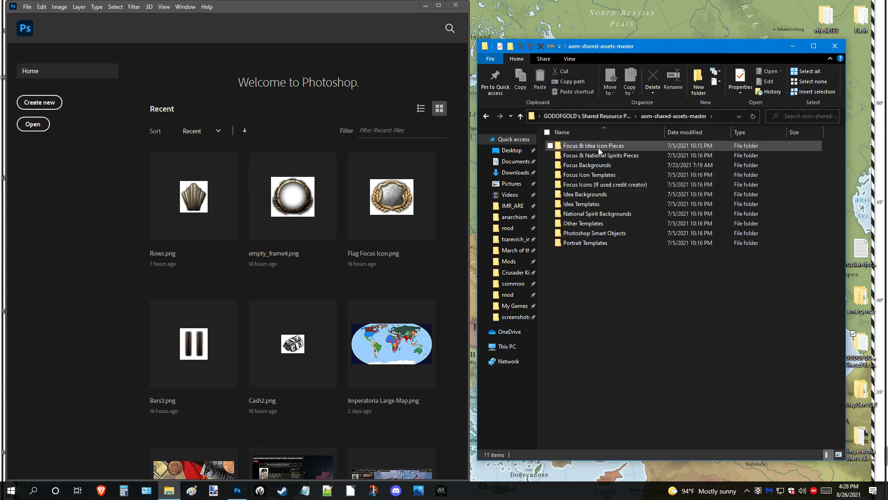
{"action": "double_click", "coordinate": [606, 166]}
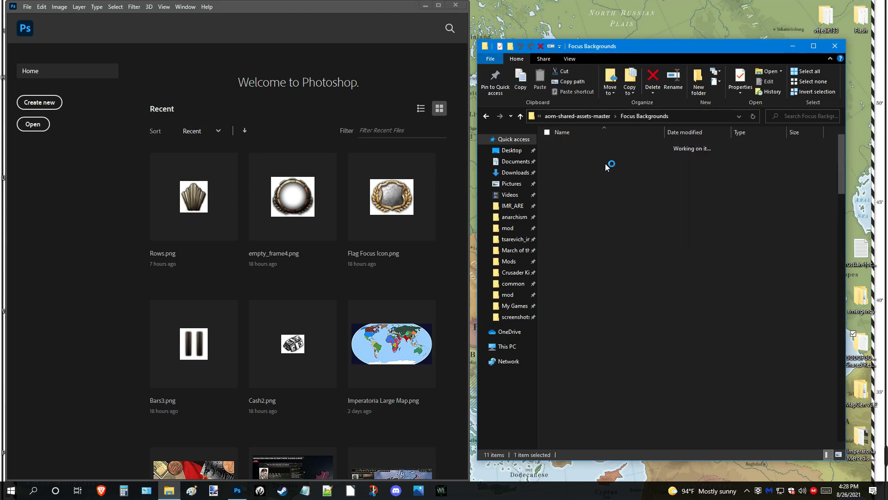
{"action": "left_click", "coordinate": [578, 115]}
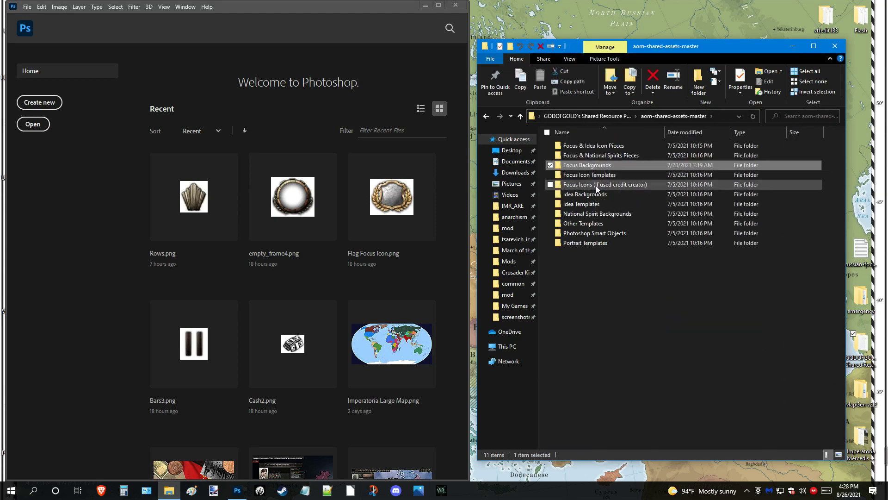
Look through the Idea Backgrounds folder and open Diamonds2.png from it in Photoshop.
{"action": "double_click", "coordinate": [595, 194]}
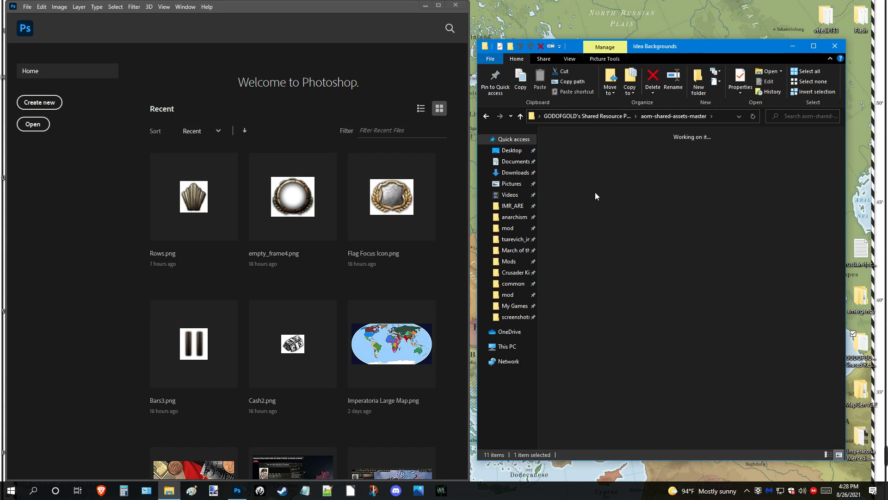
{"action": "scroll", "coordinate": [594, 193], "scroll_direction": "down", "scroll_amount": 5}
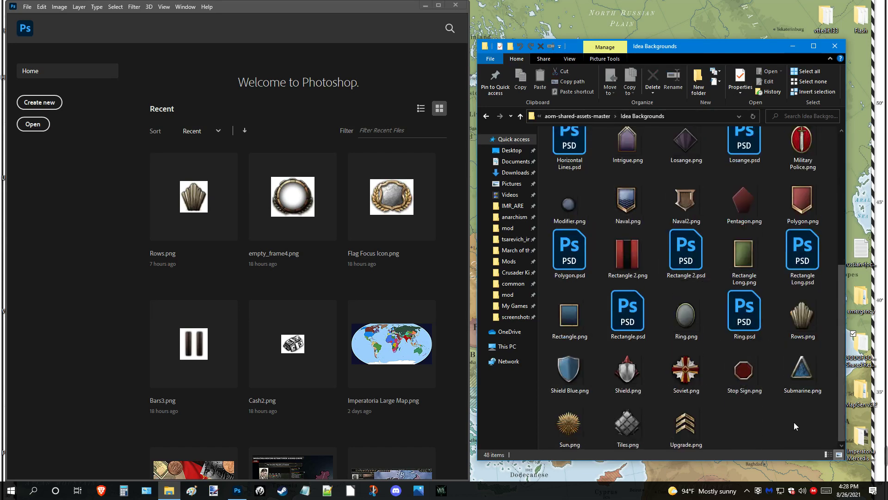
{"action": "scroll", "coordinate": [765, 393], "scroll_direction": "up", "scroll_amount": 1}
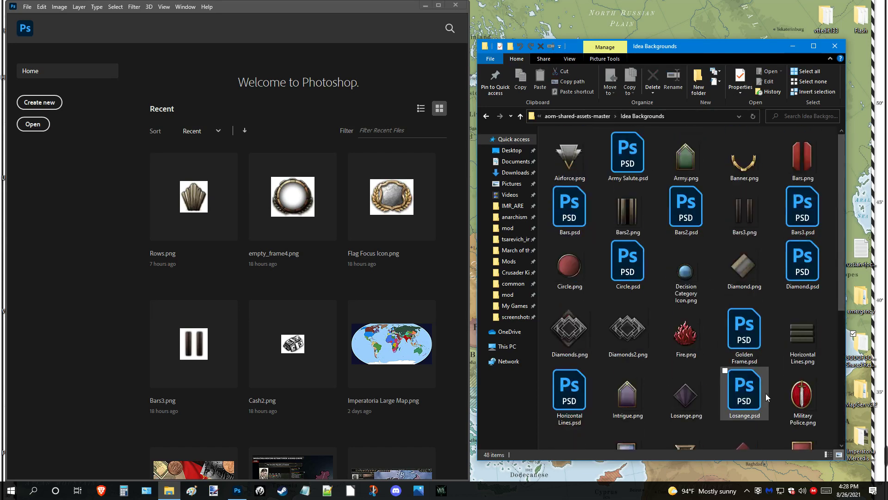
{"action": "scroll", "coordinate": [720, 373], "scroll_direction": "up", "scroll_amount": 1}
{"action": "scroll", "coordinate": [668, 348], "scroll_direction": "up", "scroll_amount": 3}
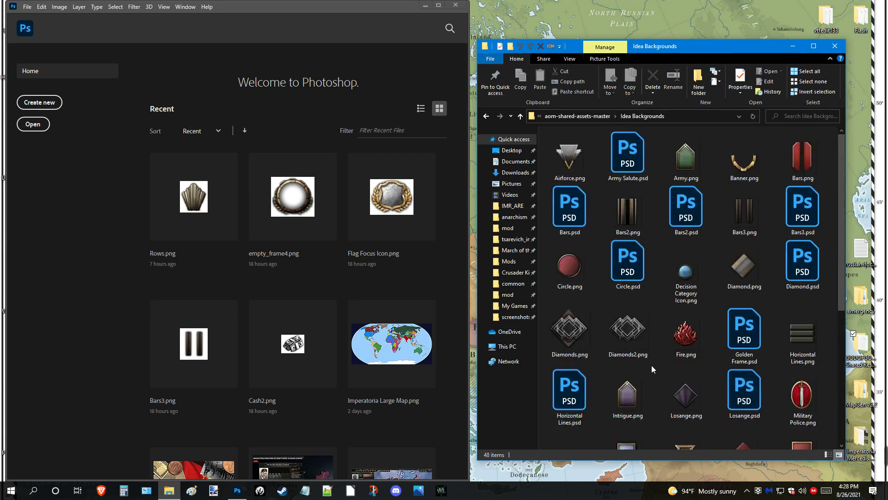
{"action": "left_click", "coordinate": [628, 354]}
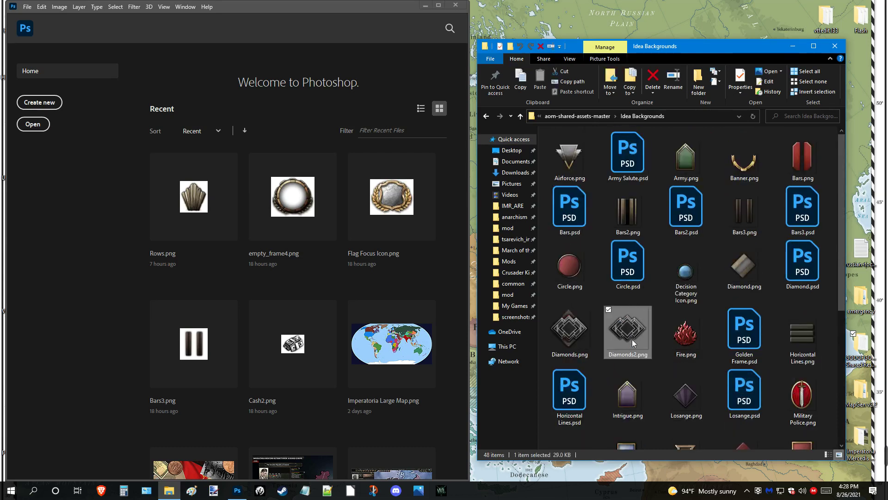
{"action": "left_click_drag", "start_coordinate": [634, 343], "coordinate": [250, 279]}
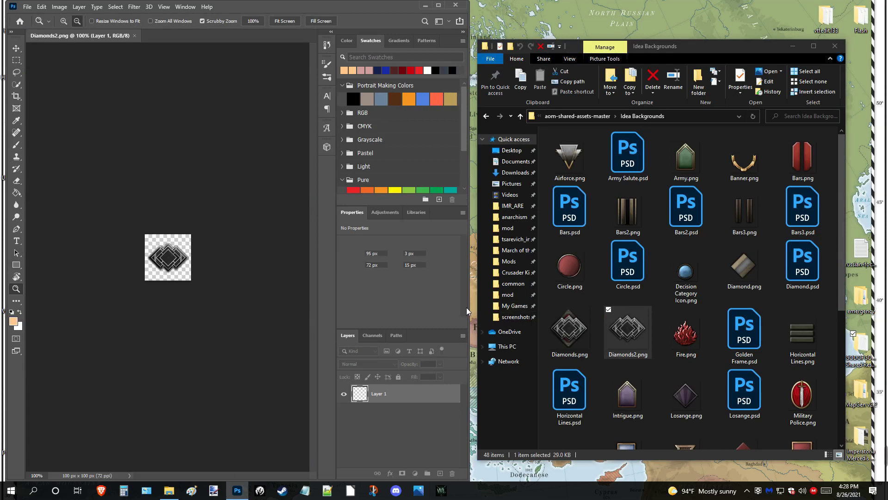
Widen the Photoshop window and fit the Idea Backgrounds folder window beside it so that neither covers the other.
{"action": "left_click_drag", "start_coordinate": [468, 307], "coordinate": [573, 307]}
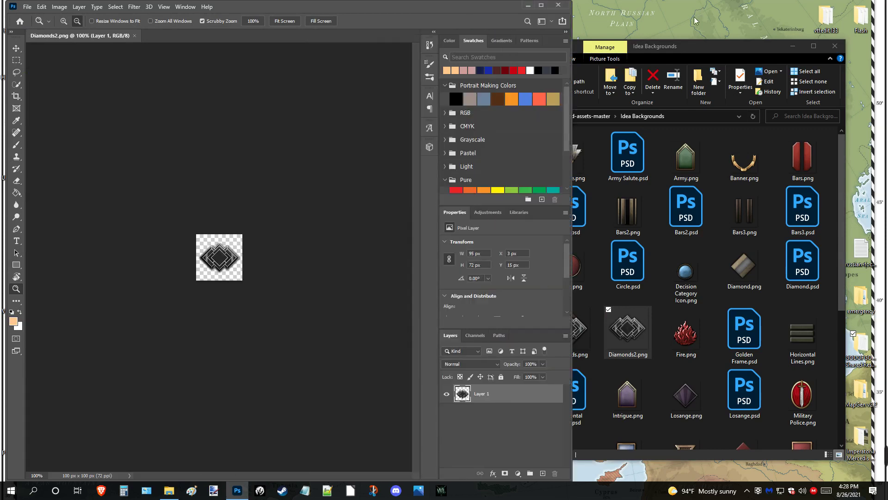
{"action": "left_click_drag", "start_coordinate": [677, 47], "coordinate": [720, 38]}
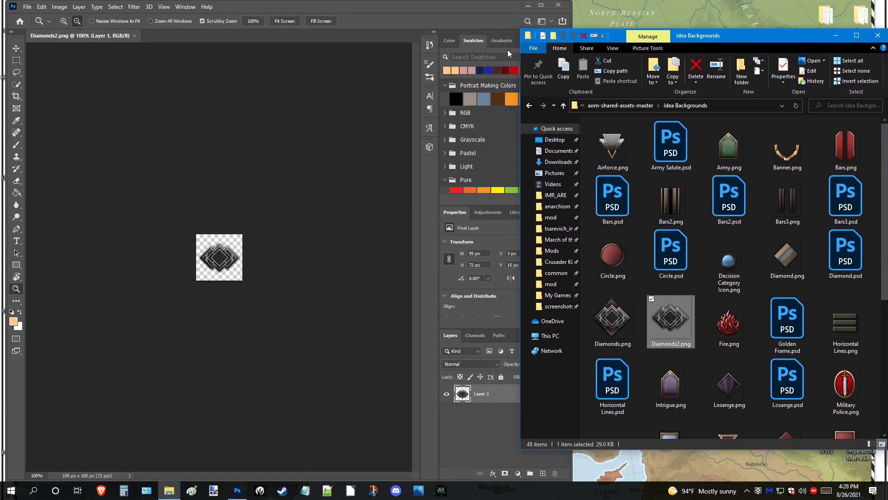
{"action": "left_click_drag", "start_coordinate": [520, 69], "coordinate": [576, 69]}
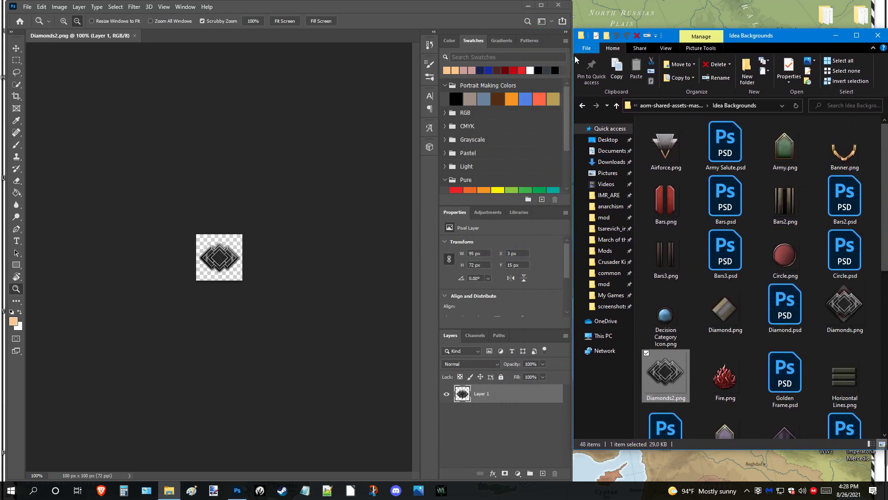
{"action": "left_click_drag", "start_coordinate": [577, 69], "coordinate": [576, 70]}
{"action": "left_click", "coordinate": [632, 30]}
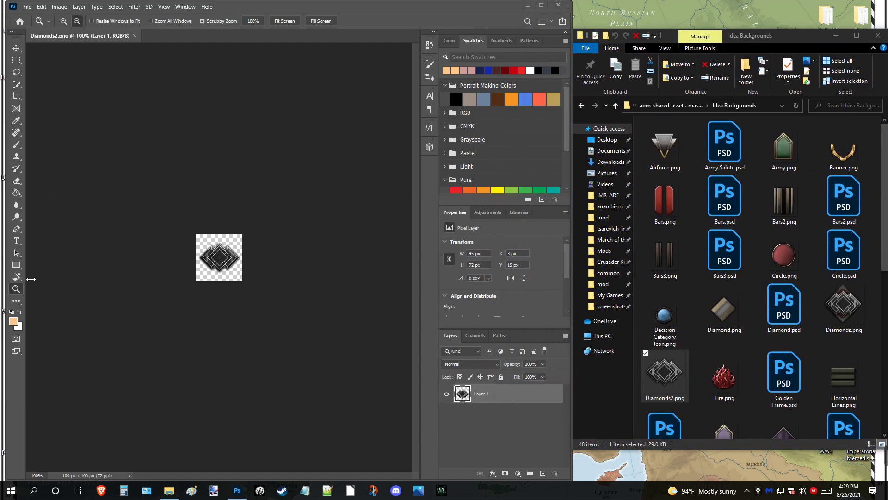
{"action": "left_click_drag", "start_coordinate": [193, 250], "coordinate": [357, 254]}
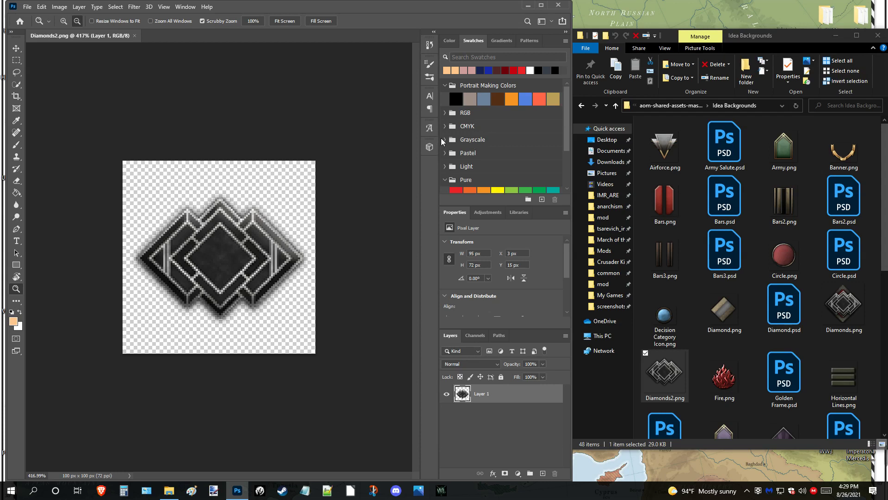
Check the remaining idea backgrounds, return to aom-shared-assets-master and open the Focus & Idea Icon Pieces folder.
{"action": "scroll", "coordinate": [443, 137], "scroll_direction": "down", "scroll_amount": 1}
{"action": "scroll", "coordinate": [481, 158], "scroll_direction": "up", "scroll_amount": 1}
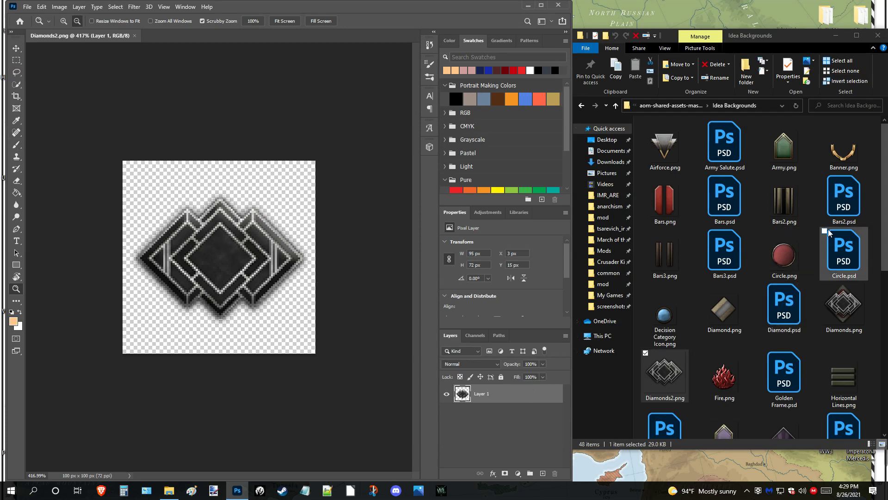
{"action": "scroll", "coordinate": [786, 259], "scroll_direction": "down", "scroll_amount": 7}
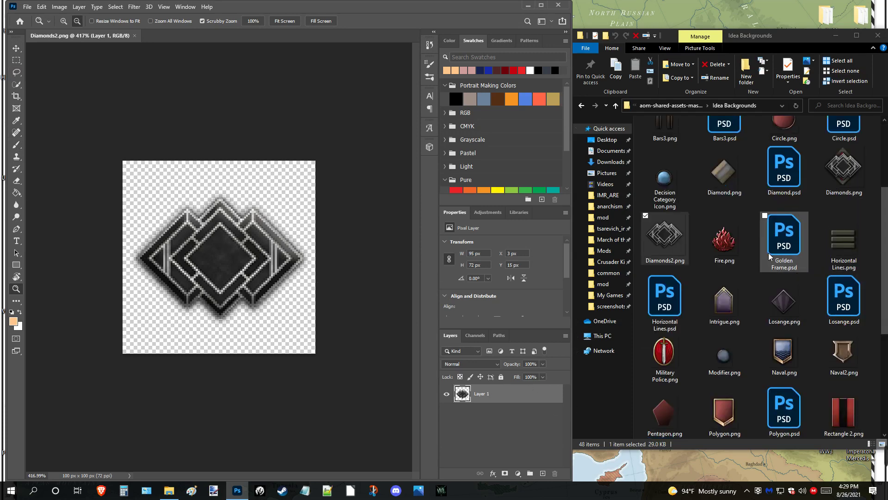
{"action": "scroll", "coordinate": [718, 129], "scroll_direction": "up", "scroll_amount": 1}
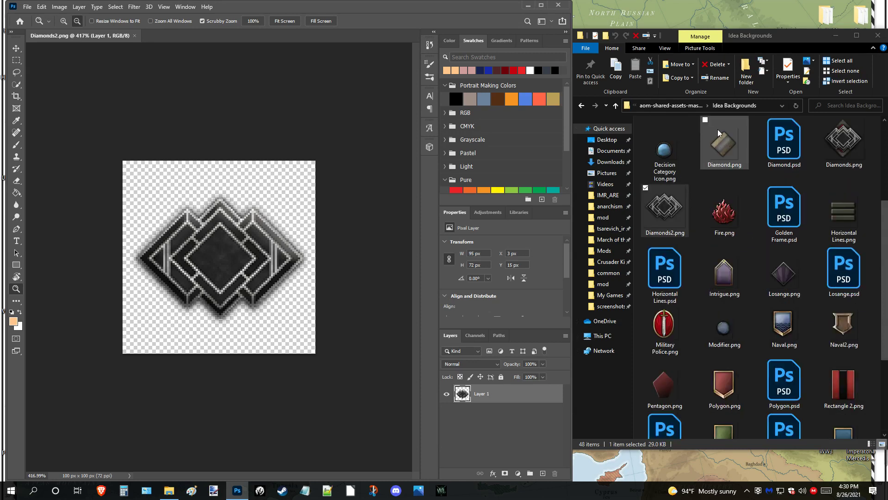
{"action": "left_click", "coordinate": [678, 105]}
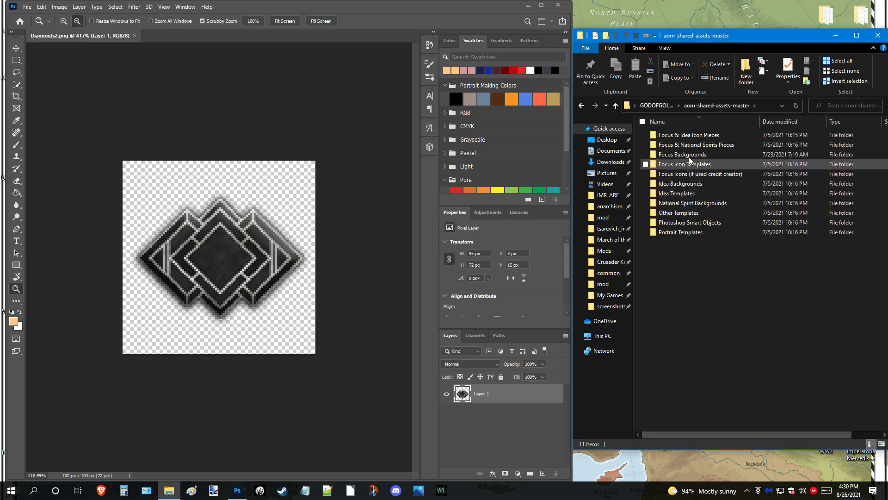
{"action": "double_click", "coordinate": [698, 134]}
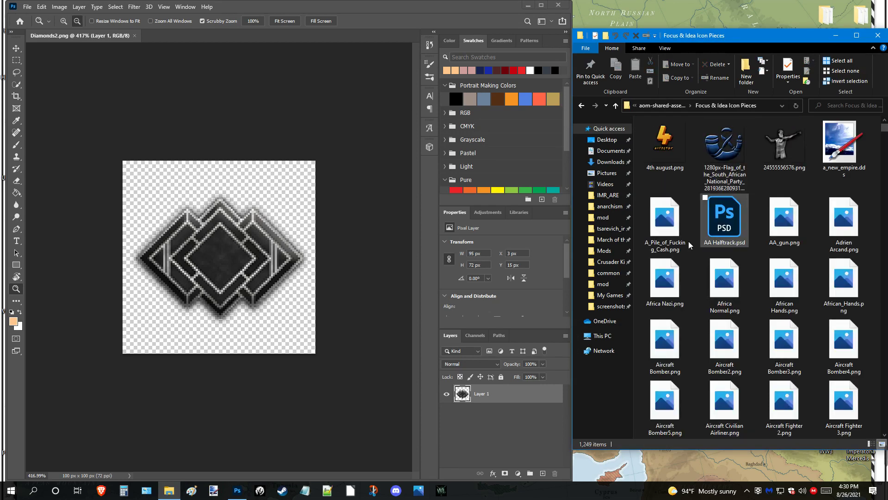
Place Artillery Color.png from the icon pieces on the lower right of the diamond background, at about X 44 px, Y 41 px.
{"action": "left_click_drag", "start_coordinate": [573, 194], "coordinate": [509, 198]}
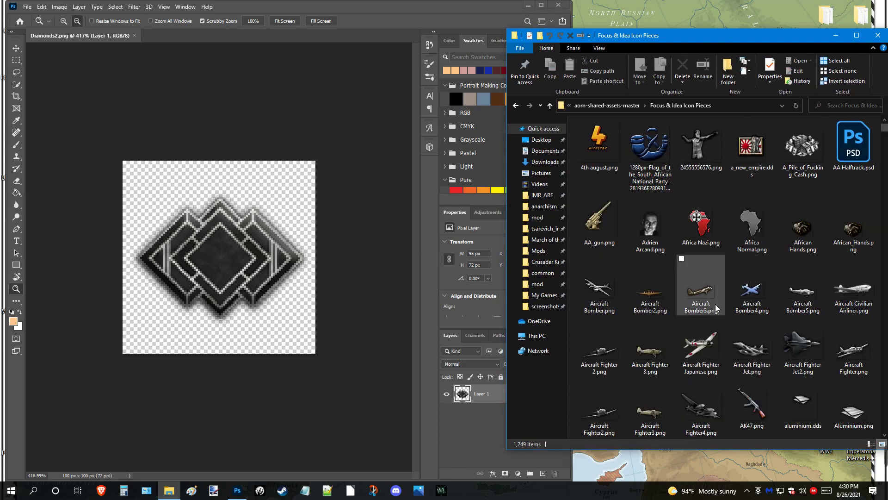
{"action": "scroll", "coordinate": [716, 308], "scroll_direction": "down", "scroll_amount": 5}
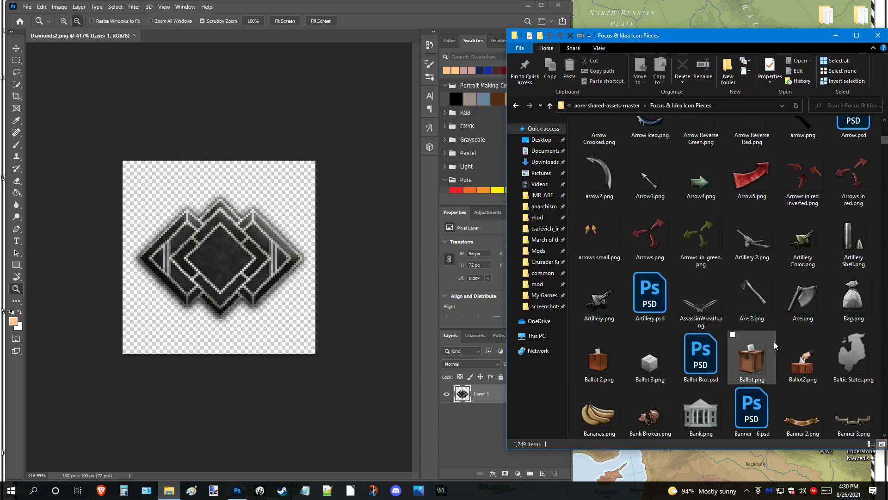
{"action": "left_click", "coordinate": [802, 251]}
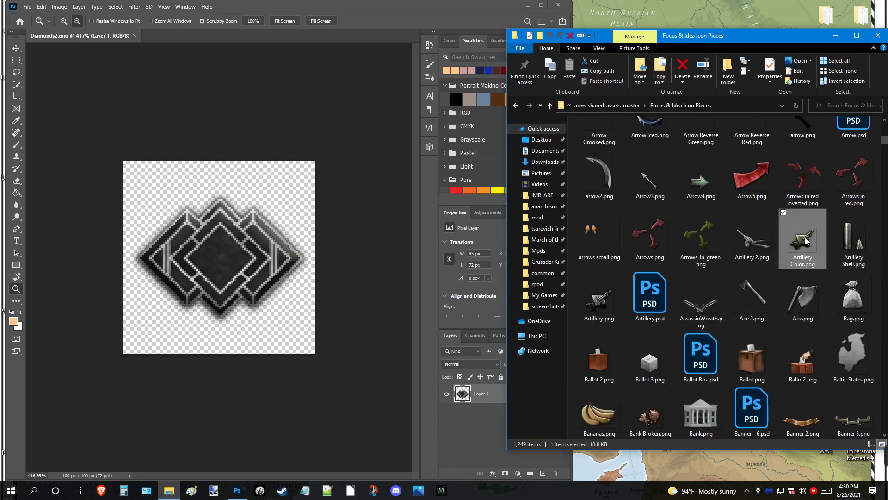
{"action": "left_click_drag", "start_coordinate": [808, 259], "coordinate": [259, 303]}
{"action": "left_click", "coordinate": [16, 60]}
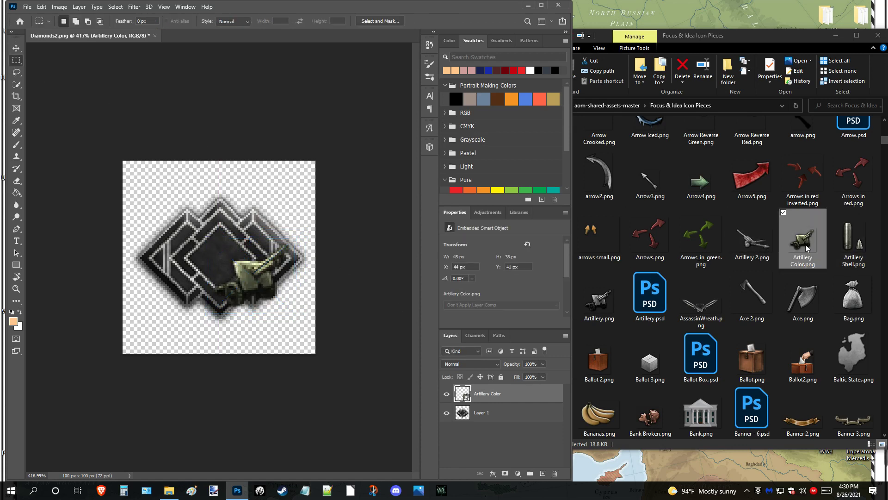
Place a second Artillery Color.png, flip it horizontally and position it on the lower left of the diamond at about X 16 px, Y 41 px.
{"action": "left_click_drag", "start_coordinate": [804, 241], "coordinate": [218, 268]}
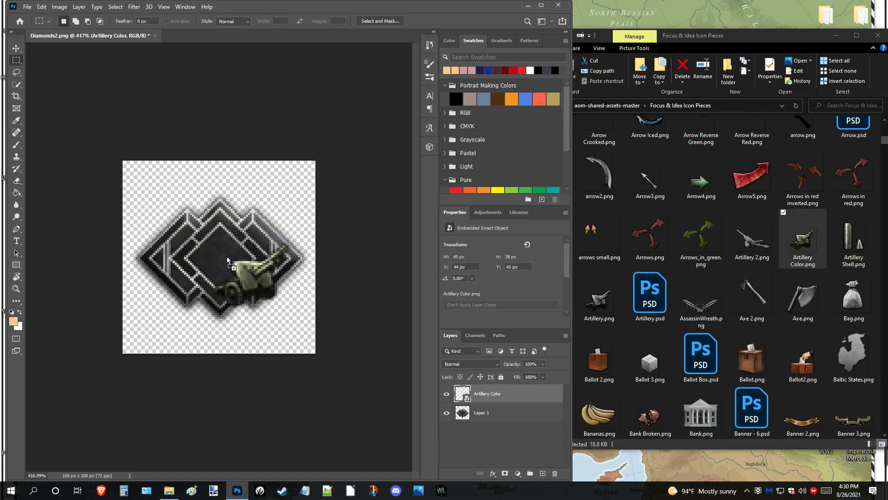
{"action": "right_click", "coordinate": [222, 261]}
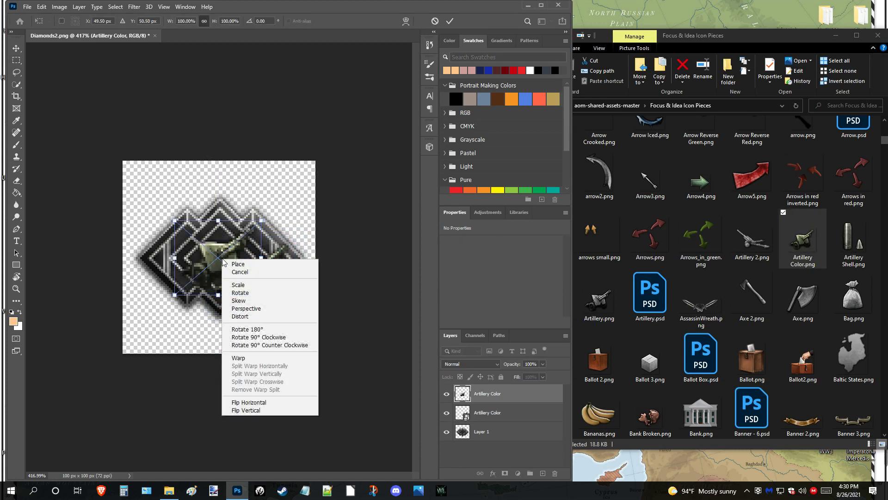
{"action": "left_click", "coordinate": [268, 402]}
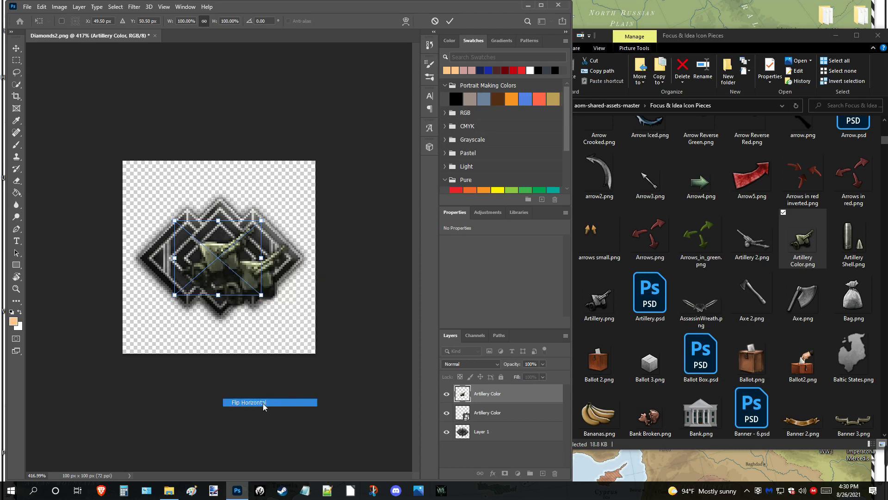
{"action": "left_click_drag", "start_coordinate": [237, 262], "coordinate": [215, 280]}
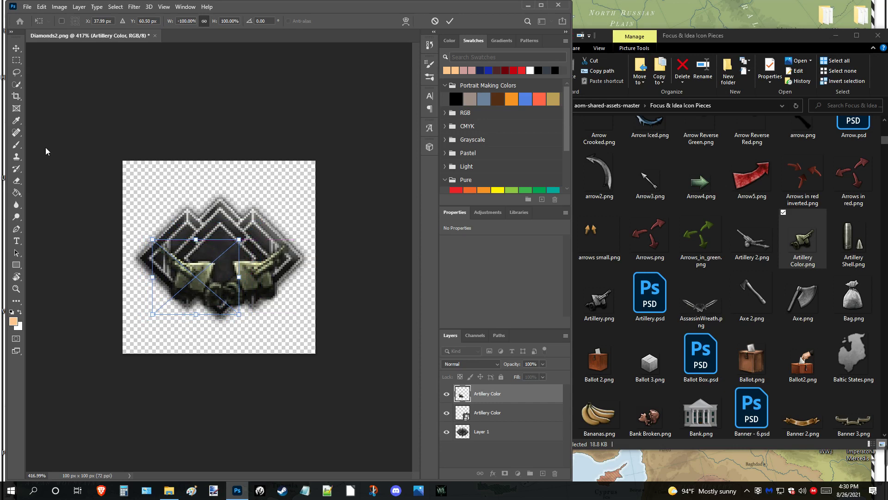
{"action": "left_click", "coordinate": [16, 60]}
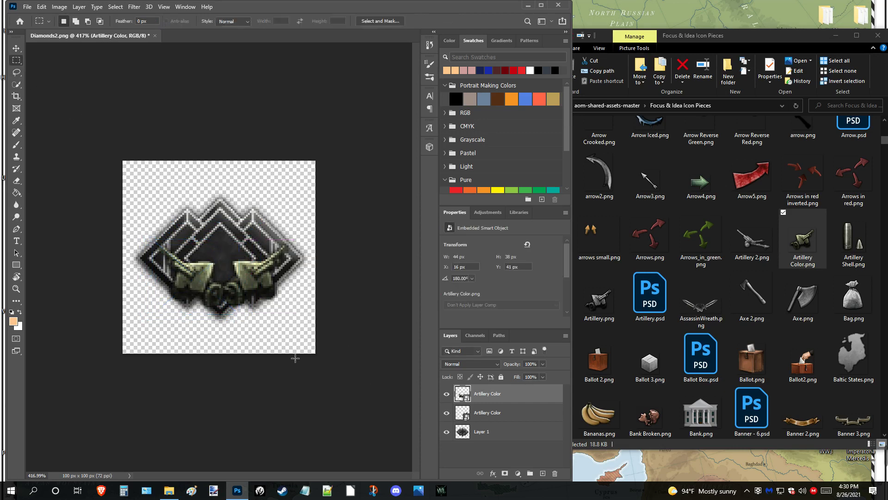
Spread the artillery pieces apart, setting the flipped one's centre at X 28 px, Y 60 px and the other's at X 72.5 px, Y 60 px.
{"action": "left_click", "coordinate": [720, 365]}
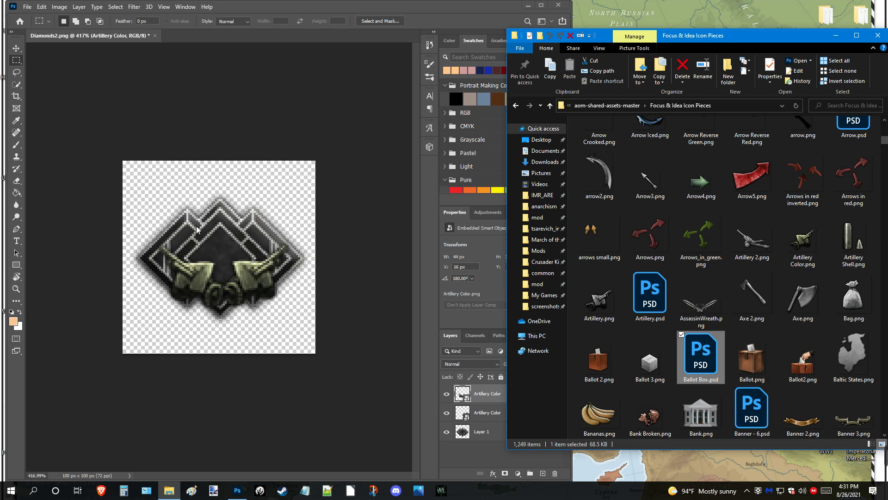
{"action": "left_click", "coordinate": [316, 5]}
{"action": "key", "text": "ctrl+t"}
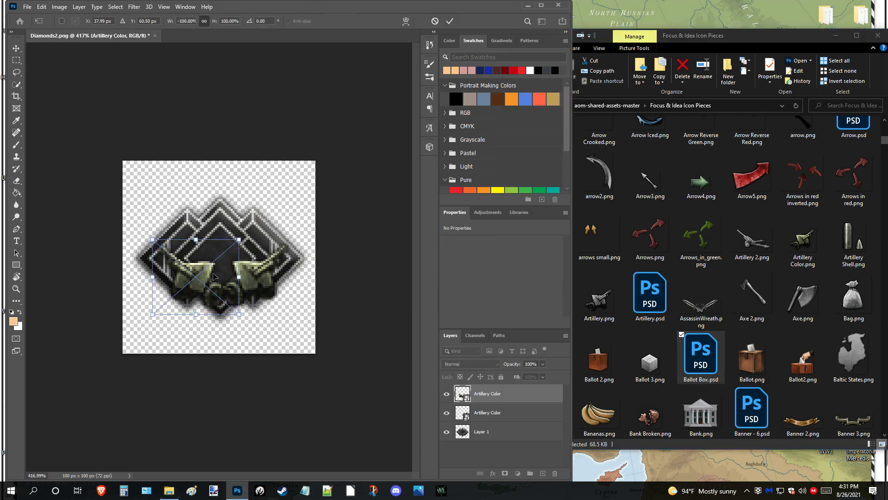
{"action": "left_click_drag", "start_coordinate": [205, 273], "coordinate": [189, 274]}
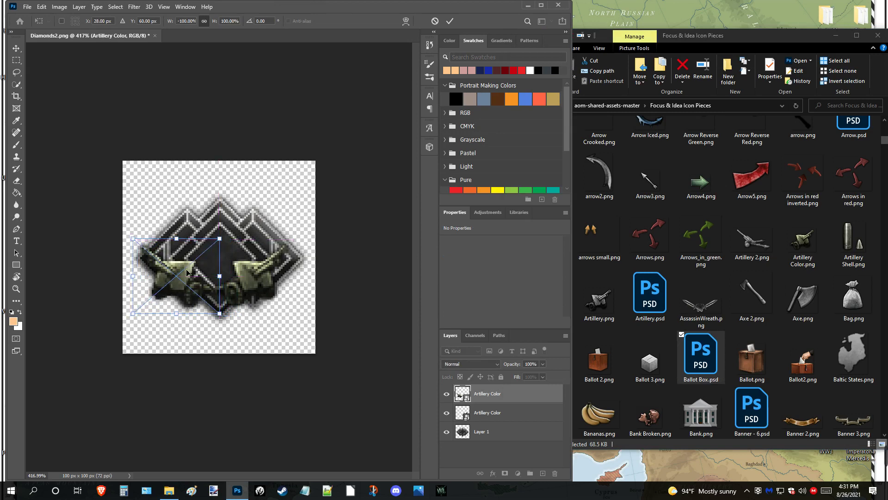
{"action": "left_click", "coordinate": [501, 412]}
{"action": "key", "text": "ctrl+t"}
{"action": "left_click_drag", "start_coordinate": [254, 275], "coordinate": [264, 276]}
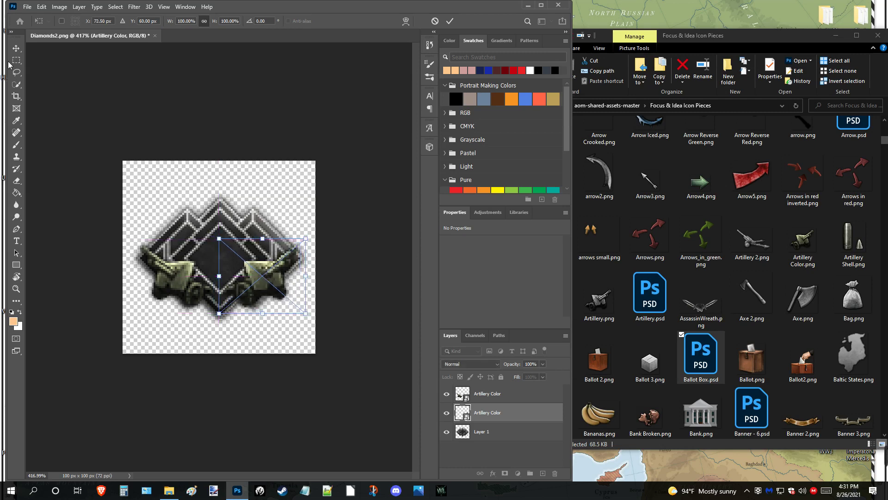
{"action": "left_click", "coordinate": [16, 60]}
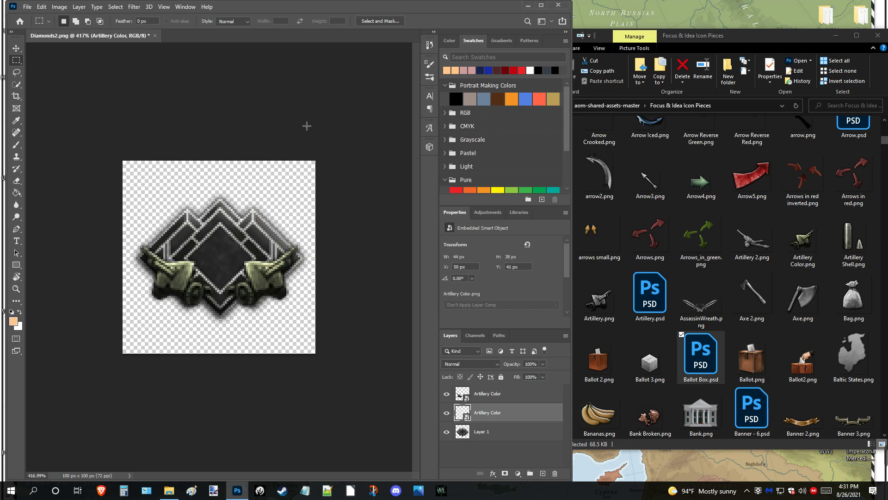
Widen the file window and look through the Focus & Idea Icon Pieces, from the arrow images to the cloud images.
{"action": "left_click", "coordinate": [590, 168]}
{"action": "left_click", "coordinate": [571, 175]}
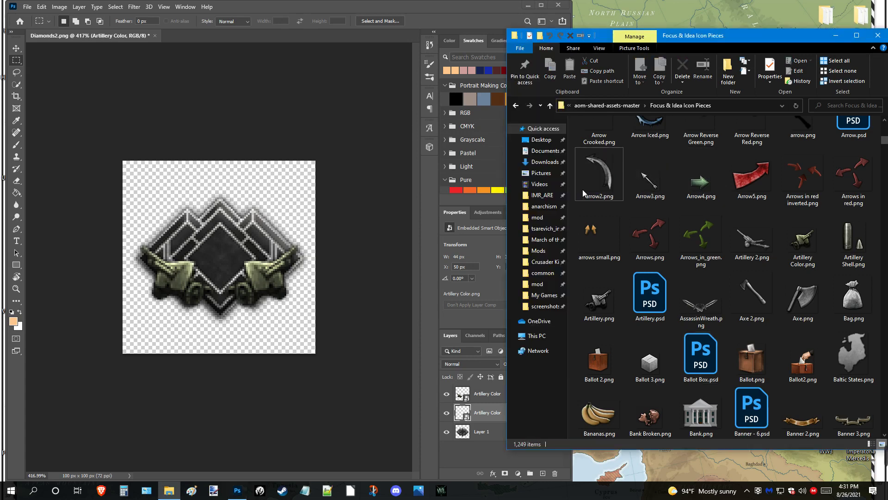
{"action": "left_click_drag", "start_coordinate": [511, 189], "coordinate": [465, 184]}
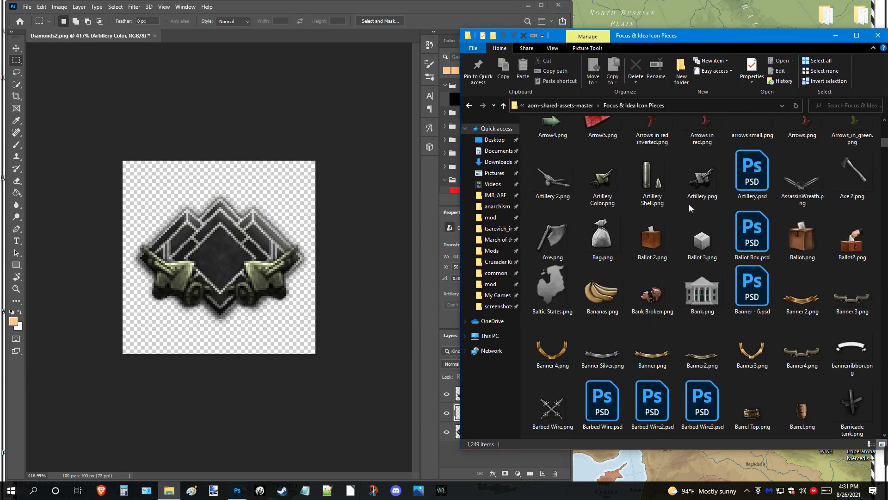
{"action": "left_click_drag", "start_coordinate": [723, 204], "coordinate": [690, 204]}
{"action": "left_click_drag", "start_coordinate": [745, 144], "coordinate": [741, 148]}
{"action": "left_click_drag", "start_coordinate": [749, 373], "coordinate": [656, 237]}
{"action": "scroll", "coordinate": [678, 316], "scroll_direction": "down", "scroll_amount": 5}
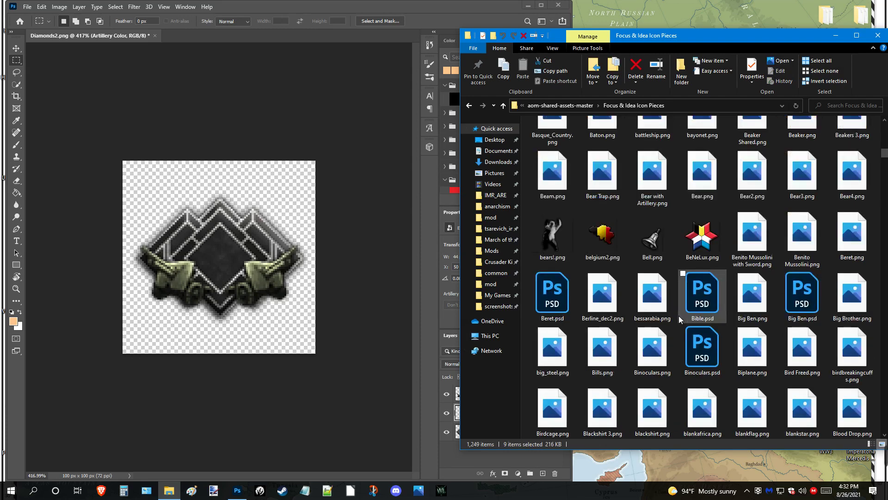
{"action": "scroll", "coordinate": [673, 315], "scroll_direction": "down", "scroll_amount": 3}
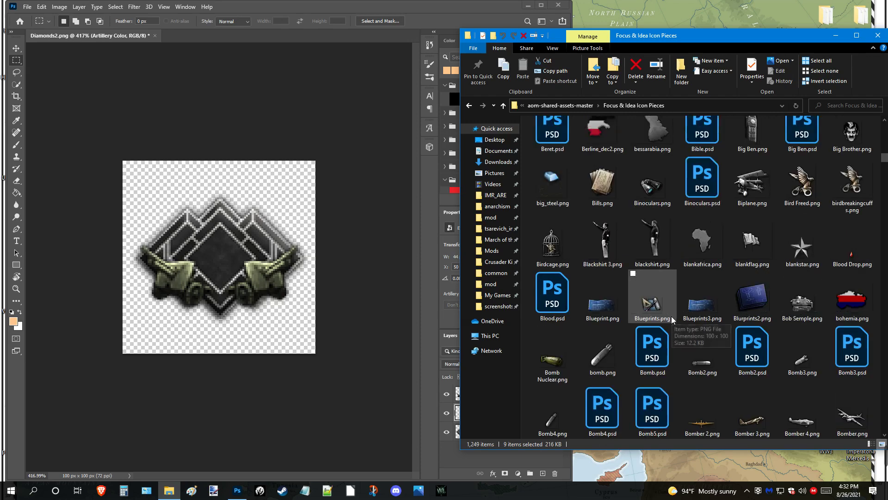
{"action": "scroll", "coordinate": [671, 314], "scroll_direction": "down", "scroll_amount": 6}
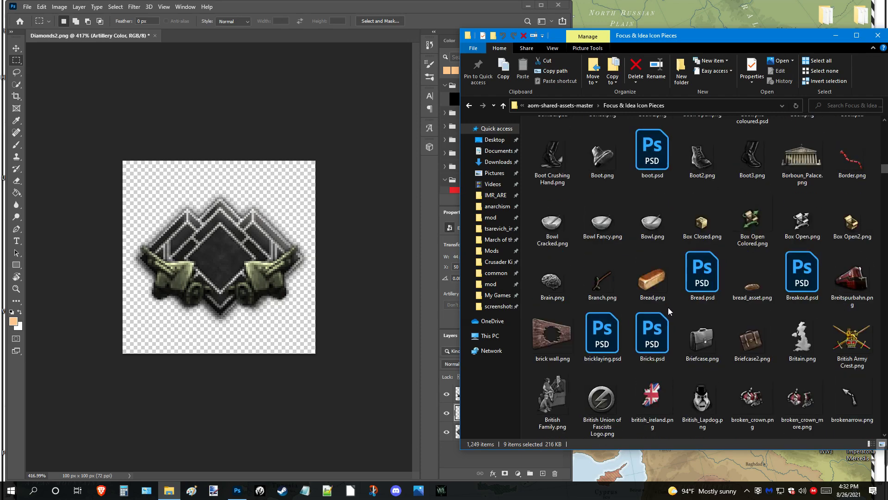
{"action": "scroll", "coordinate": [668, 308], "scroll_direction": "down", "scroll_amount": 3}
{"action": "scroll", "coordinate": [667, 303], "scroll_direction": "down", "scroll_amount": 6}
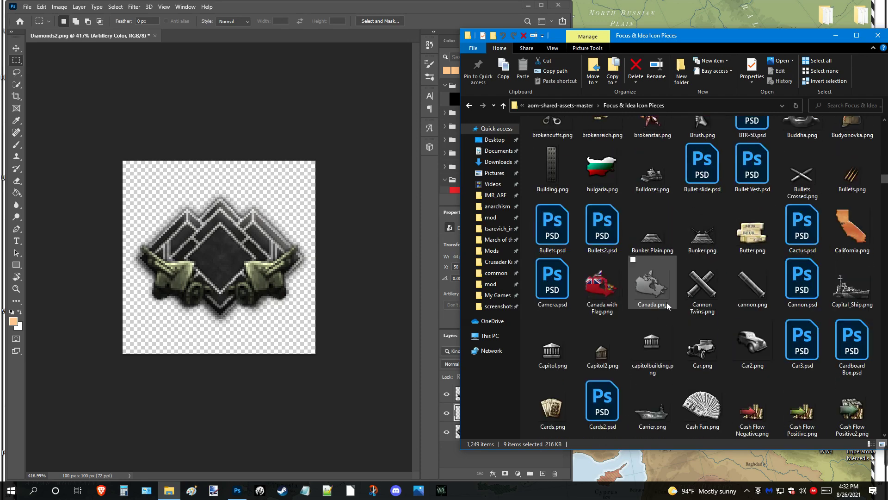
{"action": "scroll", "coordinate": [666, 301], "scroll_direction": "up", "scroll_amount": 3}
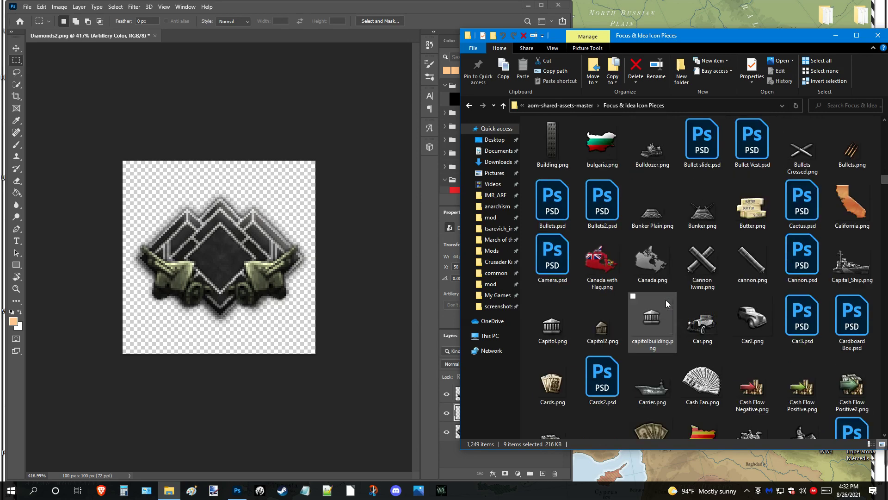
{"action": "left_click_drag", "start_coordinate": [752, 349], "coordinate": [642, 214]}
{"action": "left_click", "coordinate": [698, 348]}
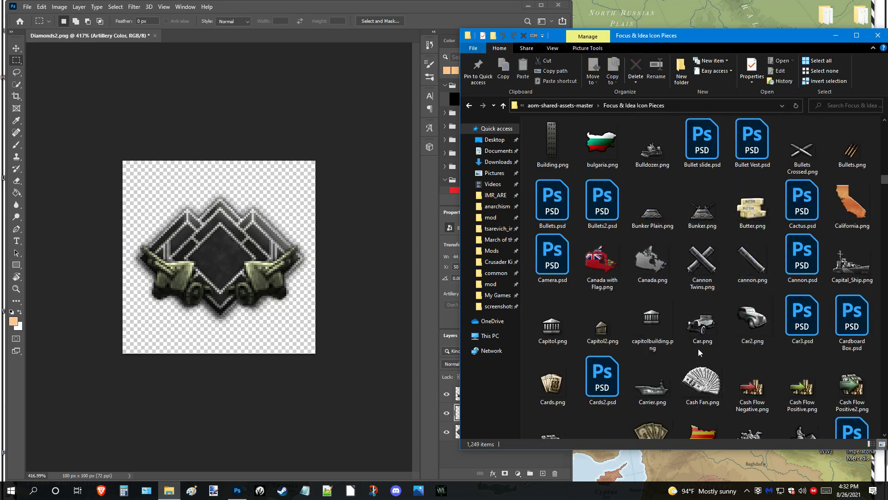
{"action": "scroll", "coordinate": [698, 348], "scroll_direction": "down", "scroll_amount": 3}
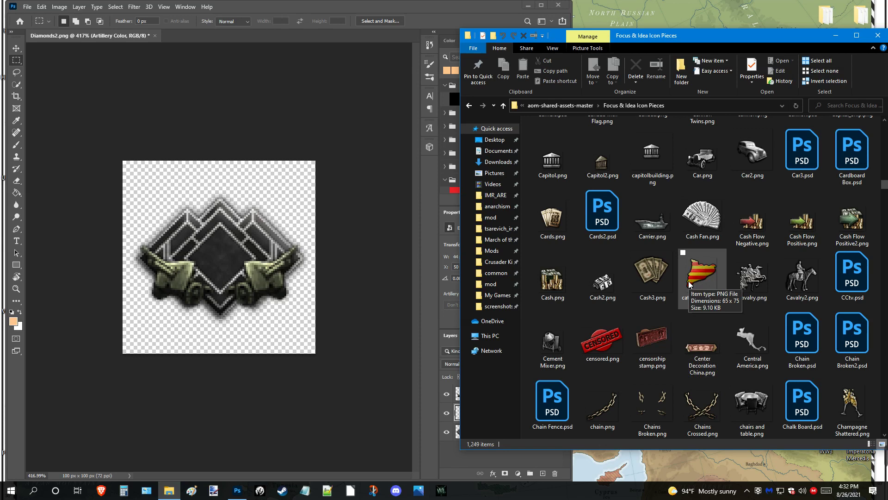
{"action": "scroll", "coordinate": [698, 286], "scroll_direction": "down", "scroll_amount": 3}
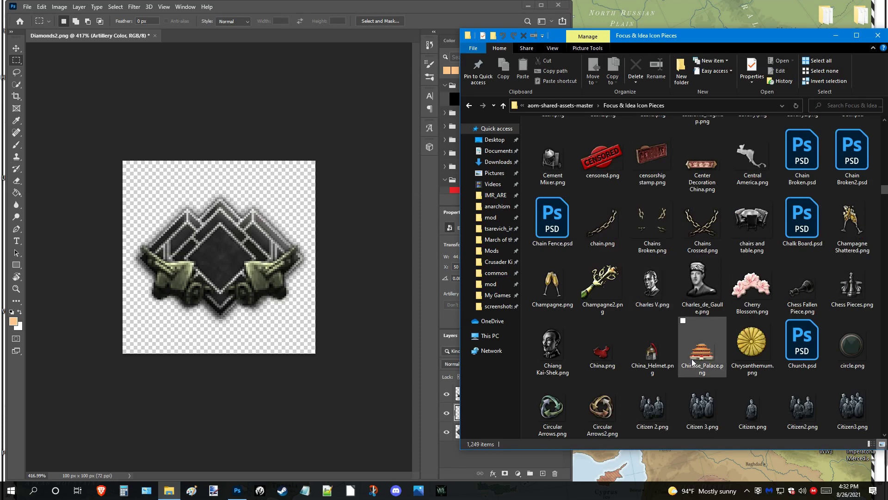
{"action": "scroll", "coordinate": [654, 323], "scroll_direction": "down", "scroll_amount": 3}
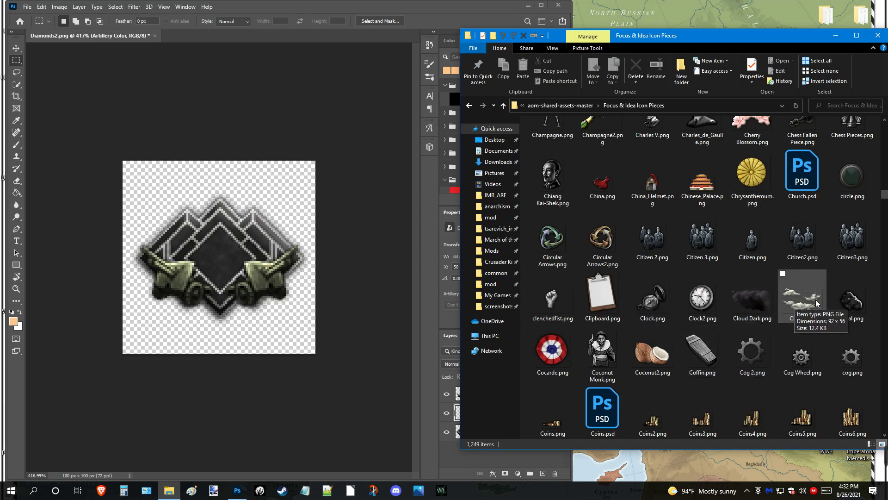
Place Cloud.png over the diamond background at X 5 px, Y 22 px.
{"action": "left_click", "coordinate": [755, 308]}
{"action": "left_click", "coordinate": [799, 305]}
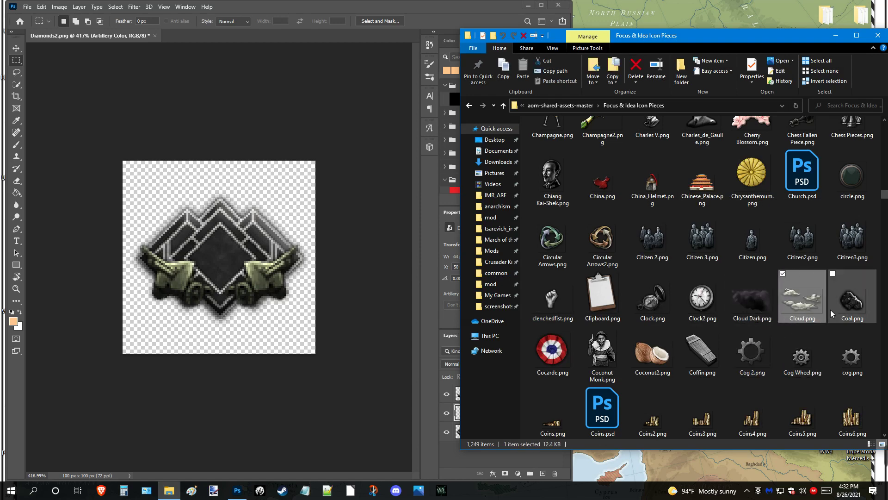
{"action": "left_click_drag", "start_coordinate": [805, 305], "coordinate": [246, 278]}
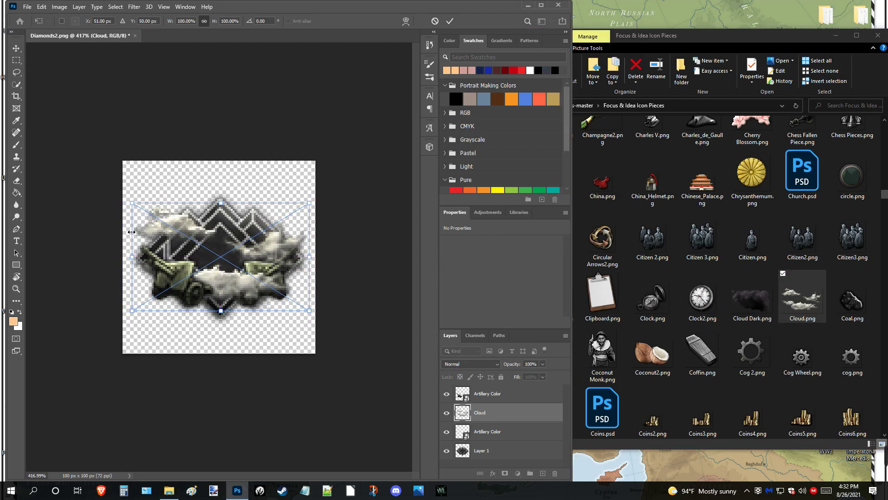
{"action": "left_click", "coordinate": [17, 60]}
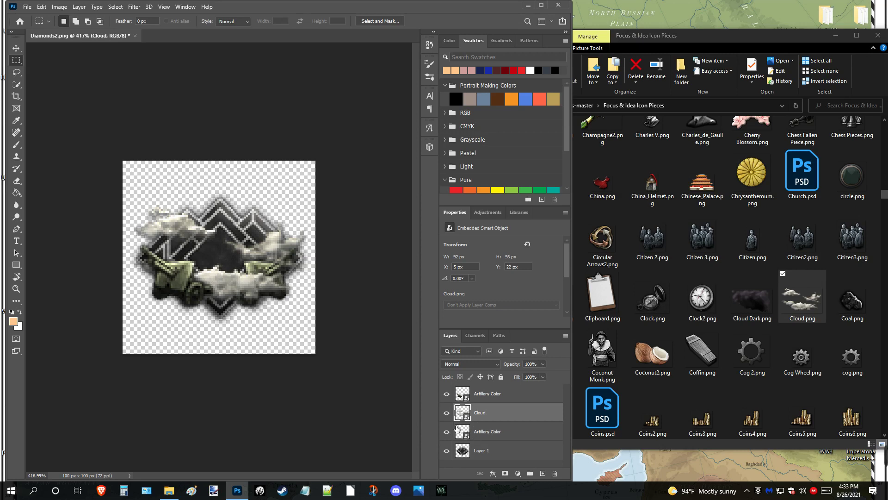
Move the Cloud layer to the top of the layer stack and hide both Artillery Color layers, keeping the clouds shown.
{"action": "left_click_drag", "start_coordinate": [500, 419], "coordinate": [449, 416]}
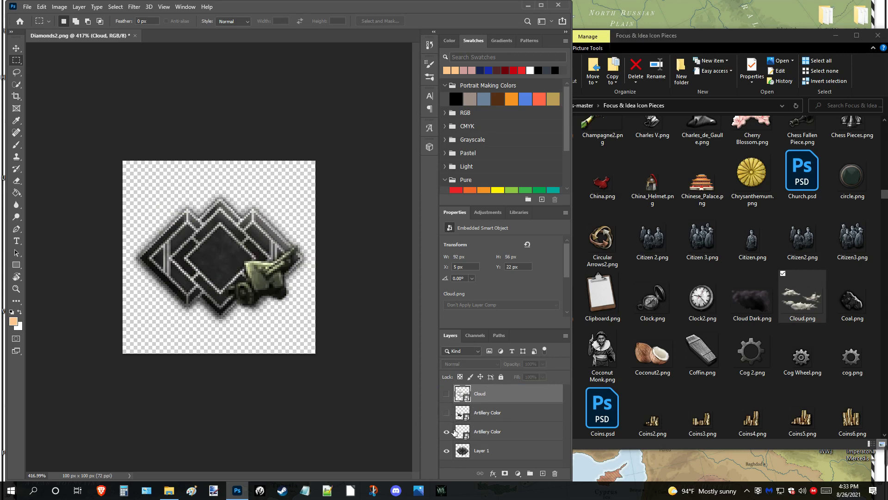
{"action": "left_click", "coordinate": [452, 432]}
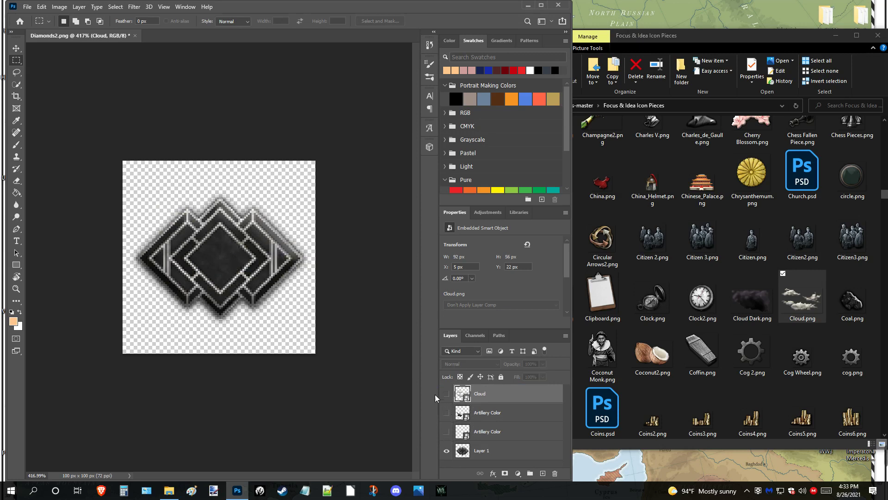
{"action": "left_click", "coordinate": [451, 395]}
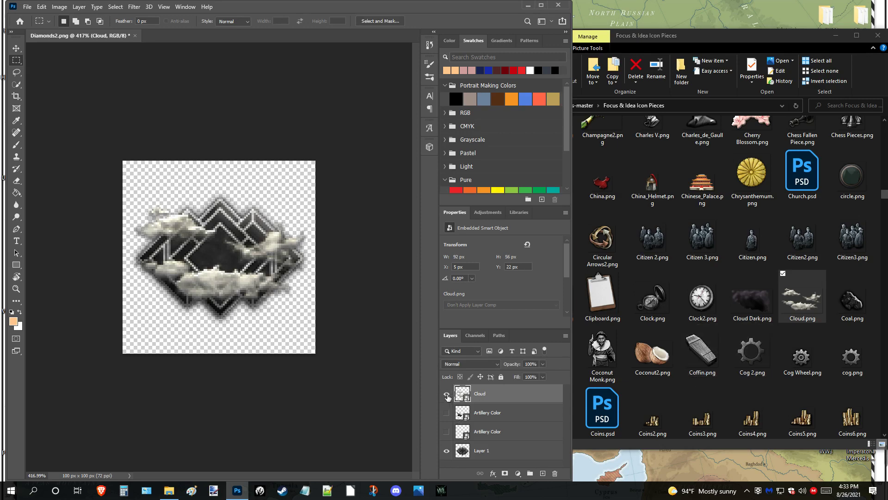
{"action": "left_click", "coordinate": [447, 395]}
{"action": "left_click", "coordinate": [447, 394]}
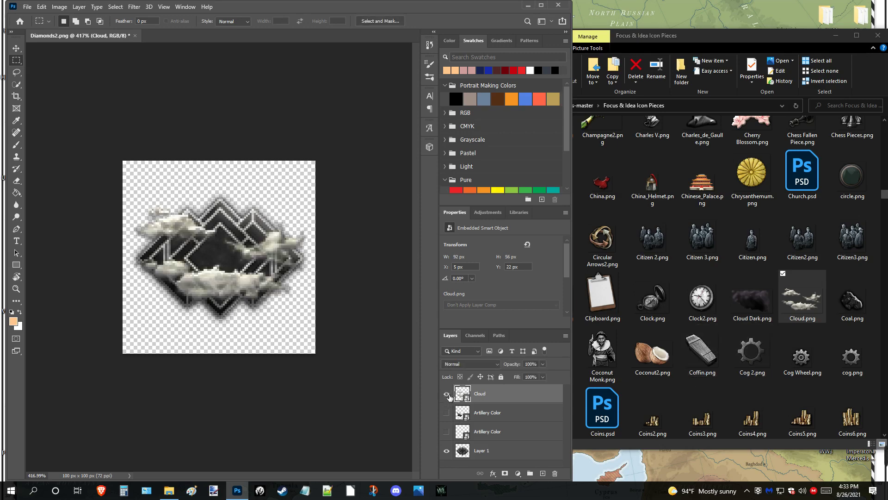
Look through the icon pieces back to the start of the folder and compare the aircraft images.
{"action": "left_click", "coordinate": [725, 293]}
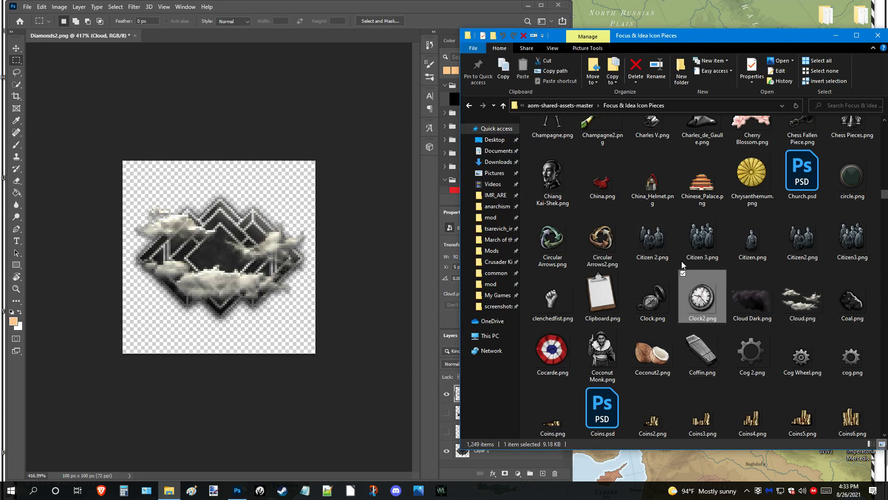
{"action": "left_click_drag", "start_coordinate": [654, 265], "coordinate": [700, 266]}
{"action": "scroll", "coordinate": [700, 266], "scroll_direction": "down", "scroll_amount": 3}
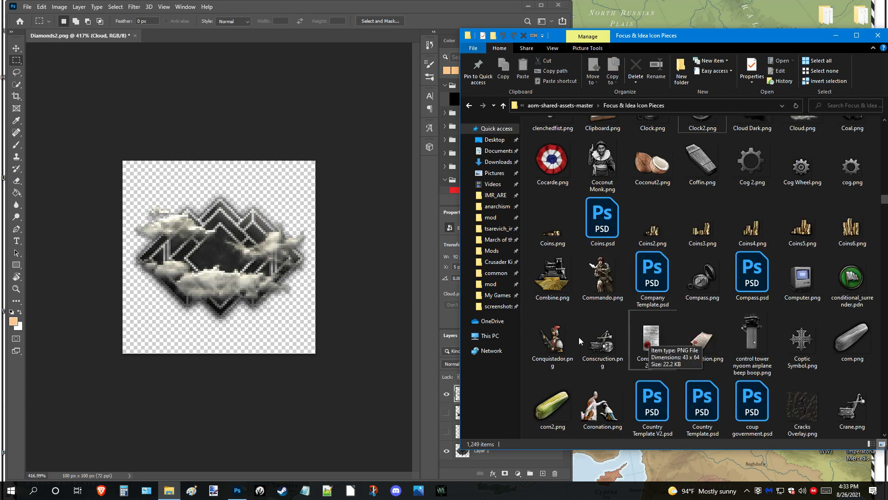
{"action": "scroll", "coordinate": [795, 295], "scroll_direction": "up", "scroll_amount": 10}
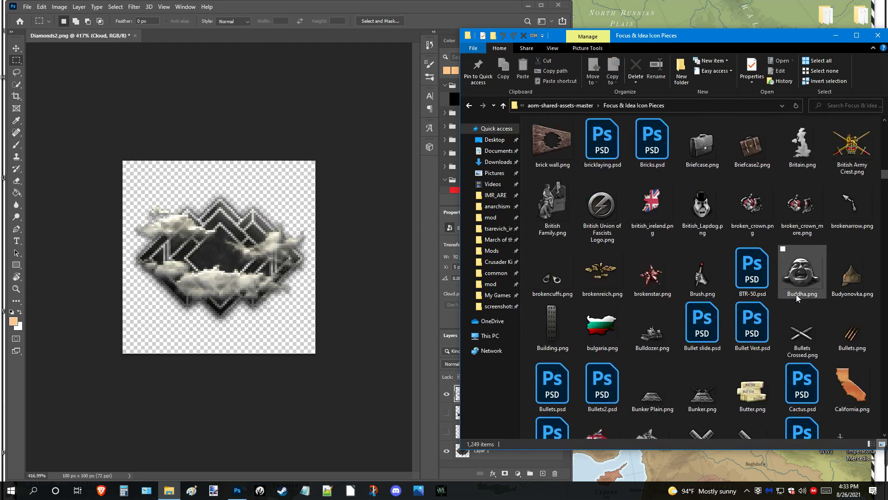
{"action": "scroll", "coordinate": [768, 322], "scroll_direction": "up", "scroll_amount": 6}
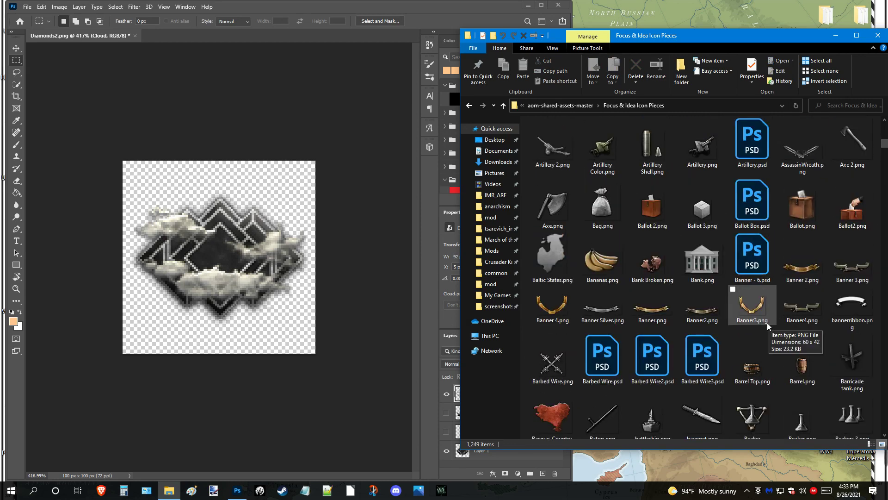
{"action": "scroll", "coordinate": [775, 247], "scroll_direction": "up", "scroll_amount": 6}
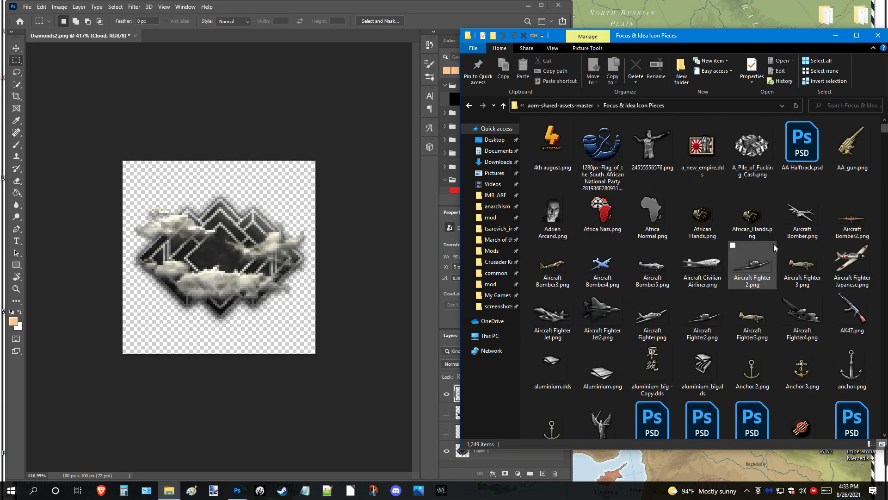
{"action": "left_click", "coordinate": [601, 314]}
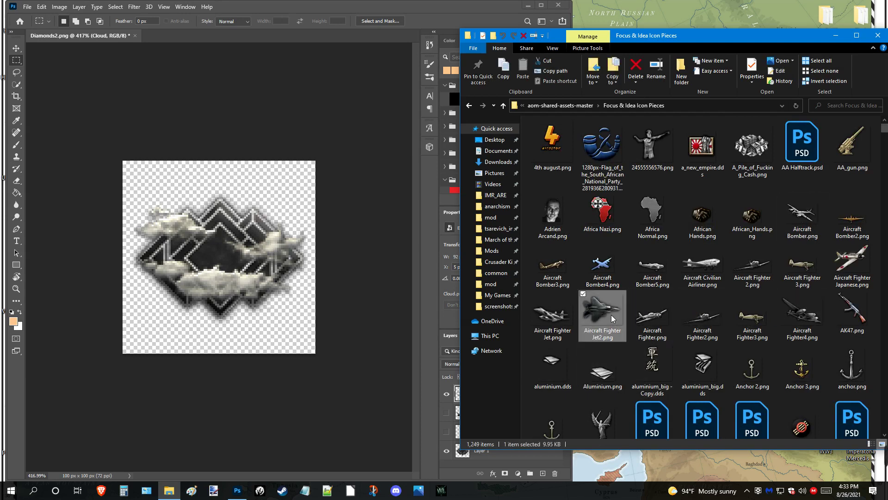
{"action": "left_click", "coordinate": [702, 266]}
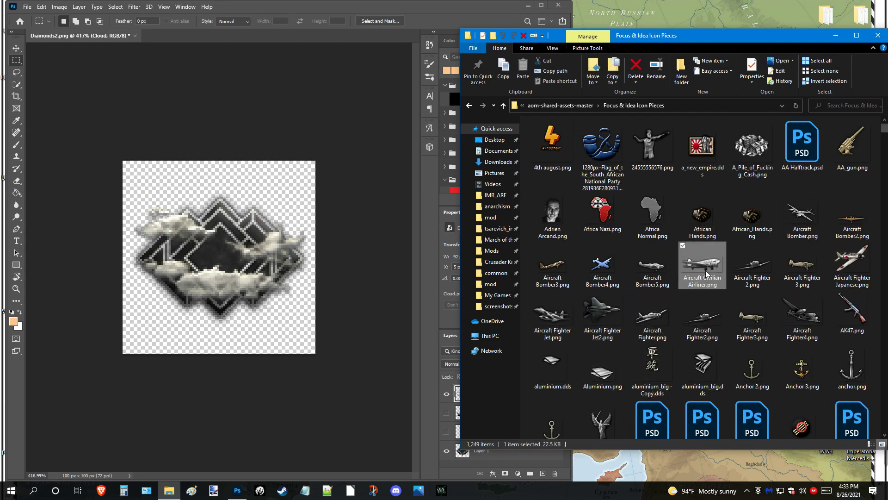
{"action": "left_click", "coordinate": [602, 269]}
{"action": "left_click", "coordinate": [752, 268]}
{"action": "left_click", "coordinate": [805, 262]}
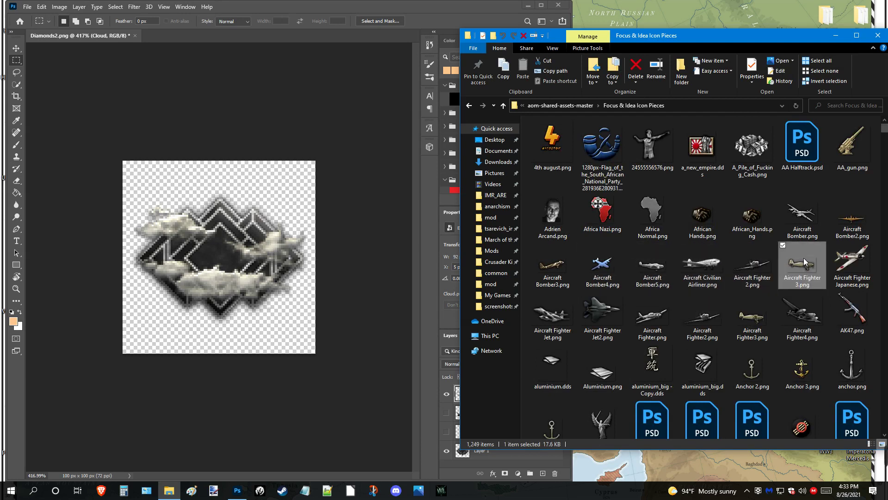
{"action": "left_click", "coordinate": [873, 261]}
{"action": "left_click", "coordinate": [799, 337]}
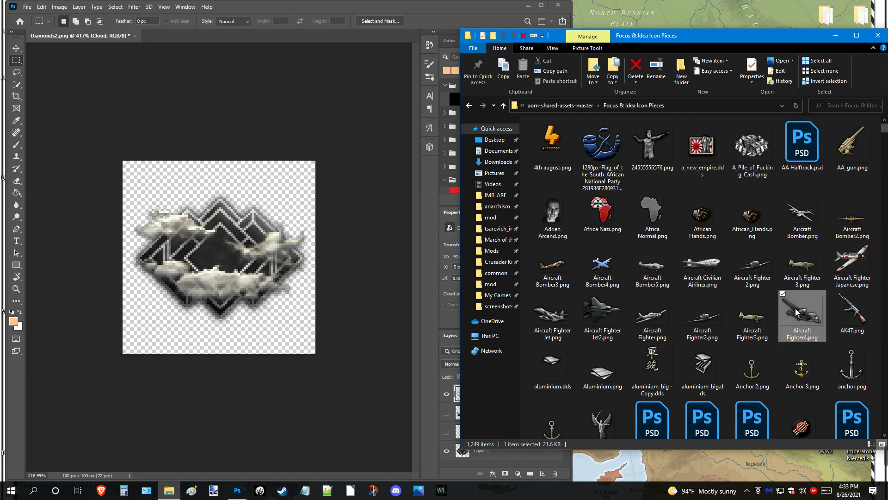
Place Aircraft Fighter Japanese.png above the clouds in the middle of the icon, at about X 21 px, Y 27 px.
{"action": "left_click", "coordinate": [841, 268]}
{"action": "left_click_drag", "start_coordinate": [849, 267], "coordinate": [225, 262]}
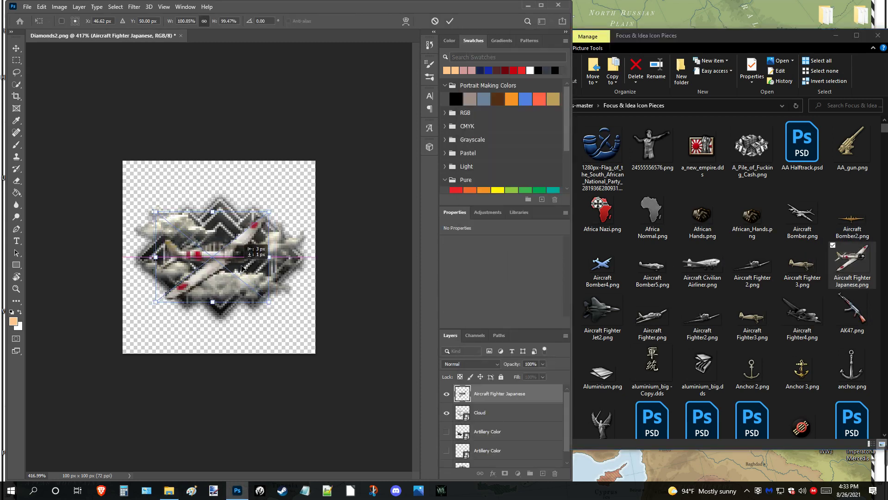
{"action": "key", "text": "Return"}
{"action": "key", "text": "m"}
{"action": "left_click_drag", "start_coordinate": [172, 116], "coordinate": [173, 115]}
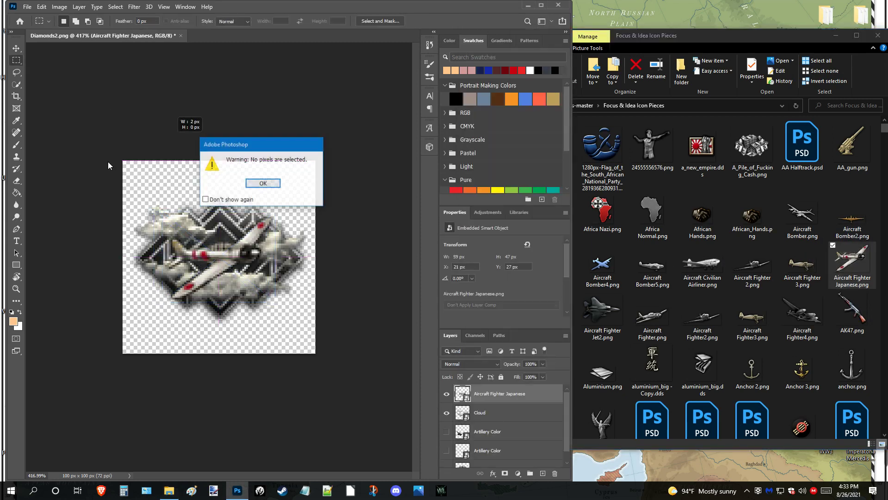
{"action": "key", "text": "Return"}
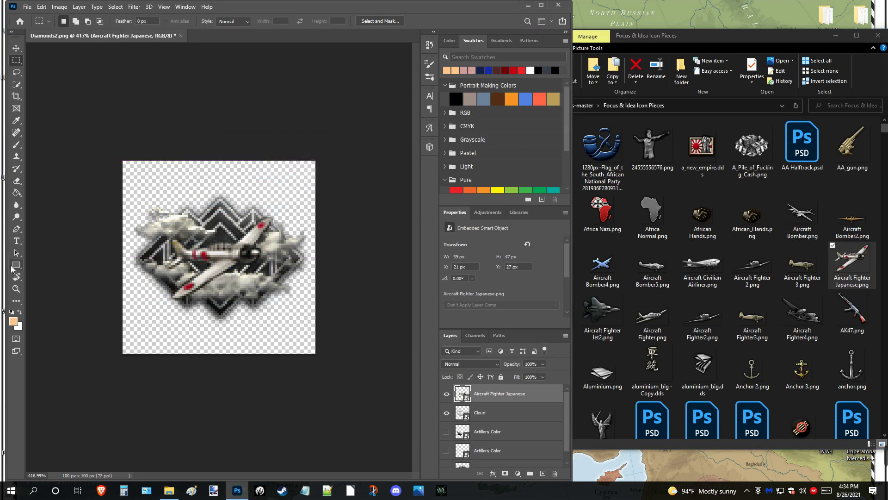
Check the icon at reduced size and hide the diamond background, Layer 1.
{"action": "left_click", "coordinate": [15, 288]}
{"action": "left_click_drag", "start_coordinate": [323, 257], "coordinate": [287, 261]}
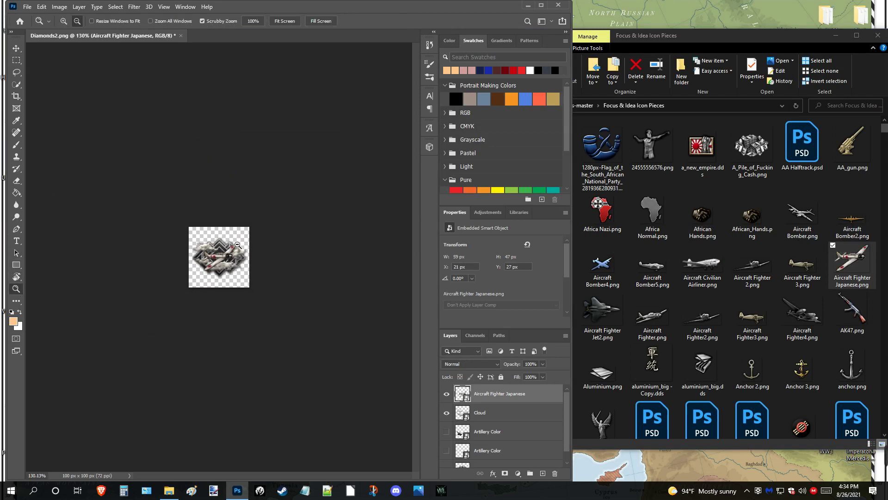
{"action": "left_click_drag", "start_coordinate": [238, 246], "coordinate": [296, 258]}
{"action": "scroll", "coordinate": [517, 443], "scroll_direction": "down", "scroll_amount": 1}
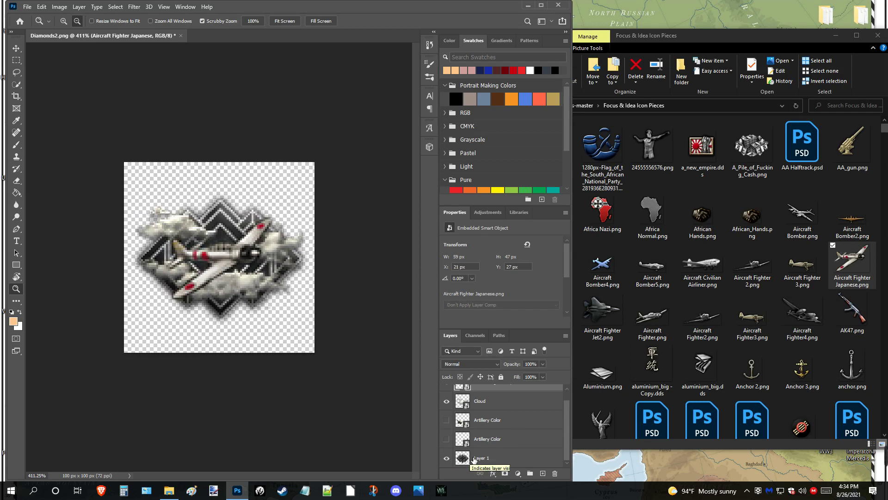
{"action": "left_click", "coordinate": [447, 458]}
Return to the aom-shared-assets-master folder and open the Idea Backgrounds folder.
{"action": "left_click", "coordinate": [725, 302]}
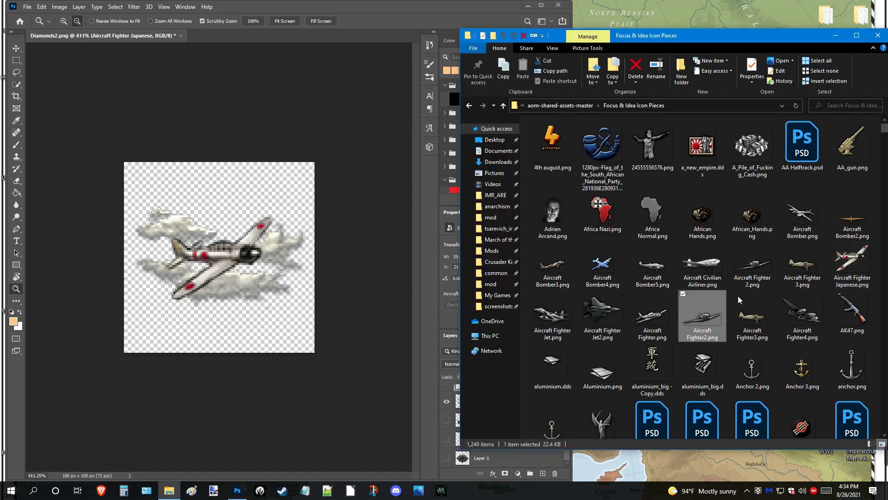
{"action": "scroll", "coordinate": [737, 301], "scroll_direction": "down", "scroll_amount": 4}
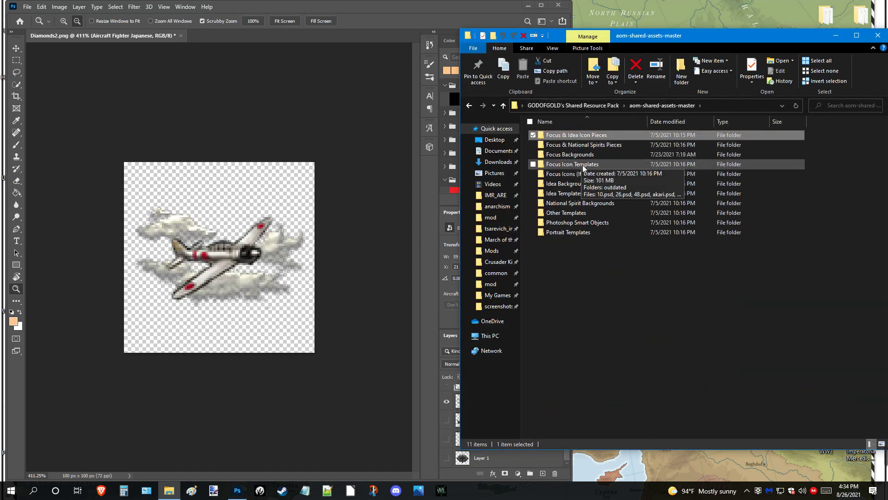
{"action": "left_click", "coordinate": [581, 182]}
{"action": "double_click", "coordinate": [581, 182]}
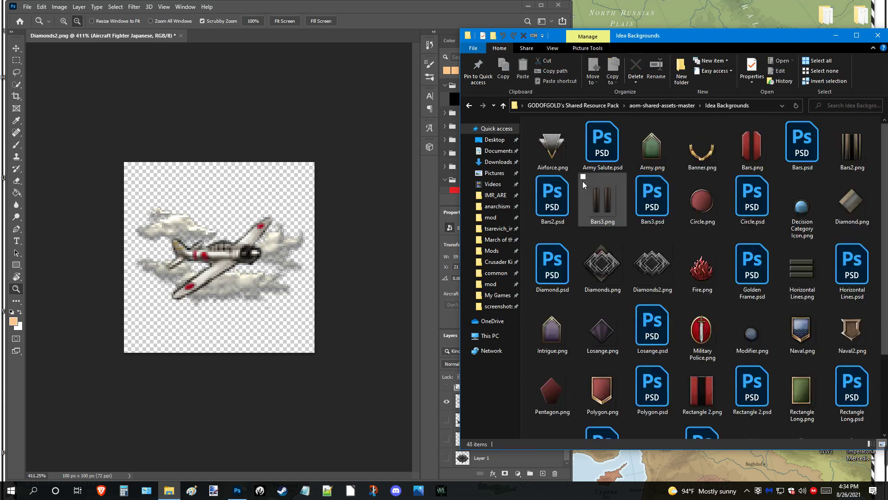
Try Decision Category Icon.png from the Idea Backgrounds folder as the icon's background and delete its layer.
{"action": "scroll", "coordinate": [753, 256], "scroll_direction": "down", "scroll_amount": 5}
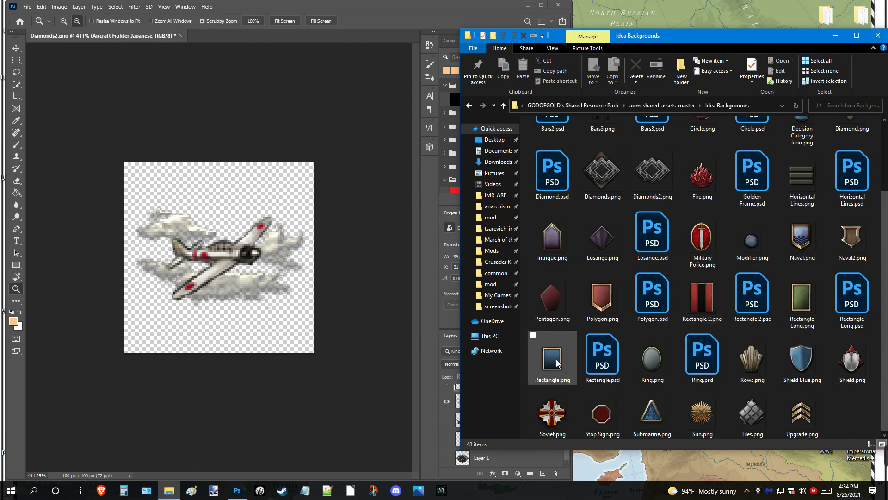
{"action": "scroll", "coordinate": [566, 366], "scroll_direction": "up", "scroll_amount": 2}
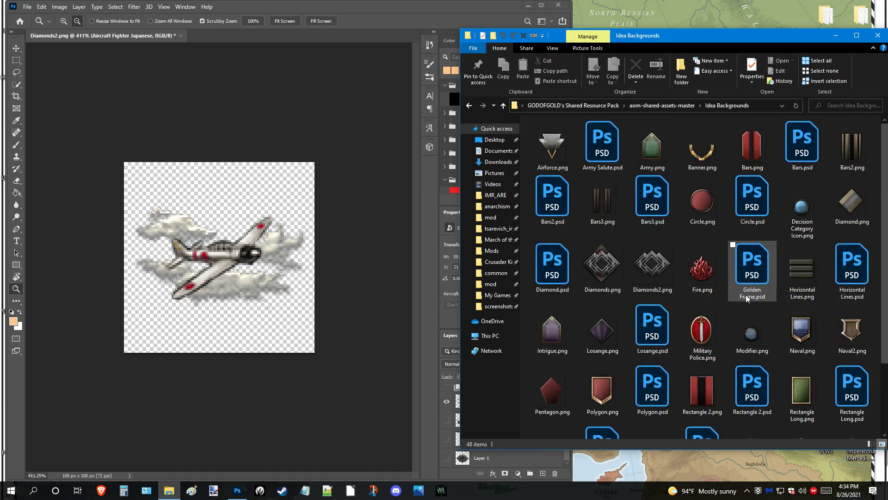
{"action": "left_click_drag", "start_coordinate": [809, 215], "coordinate": [247, 263]}
{"action": "scroll", "coordinate": [478, 418], "scroll_direction": "up", "scroll_amount": 1}
{"action": "key", "text": "Return"}
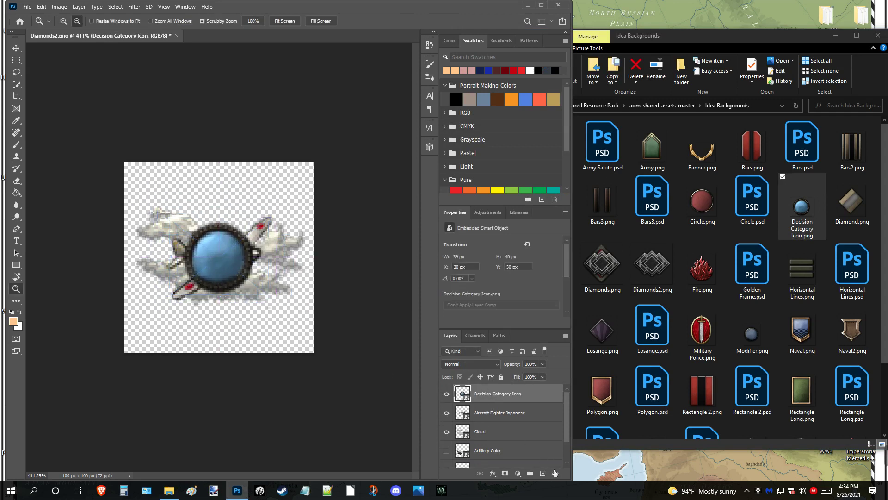
{"action": "left_click", "coordinate": [555, 473]}
Place Rectangle.png from the Idea Backgrounds folder at the centre of the icon.
{"action": "left_click", "coordinate": [693, 335]}
{"action": "scroll", "coordinate": [693, 334], "scroll_direction": "down", "scroll_amount": 2}
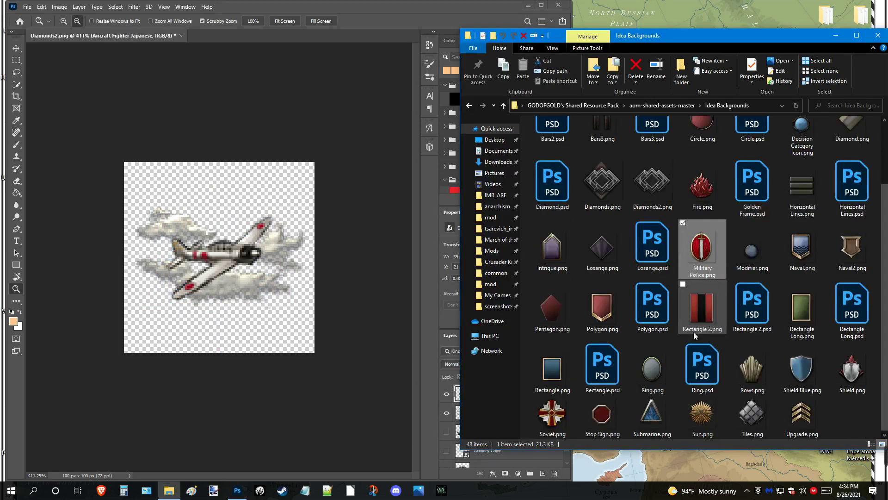
{"action": "left_click_drag", "start_coordinate": [849, 419], "coordinate": [842, 423]}
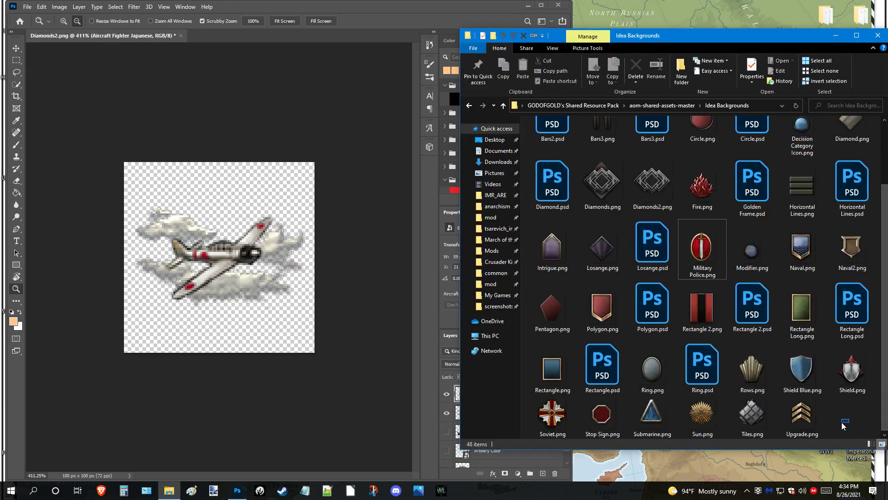
{"action": "left_click", "coordinate": [536, 372]}
{"action": "left_click_drag", "start_coordinate": [501, 357], "coordinate": [233, 263]}
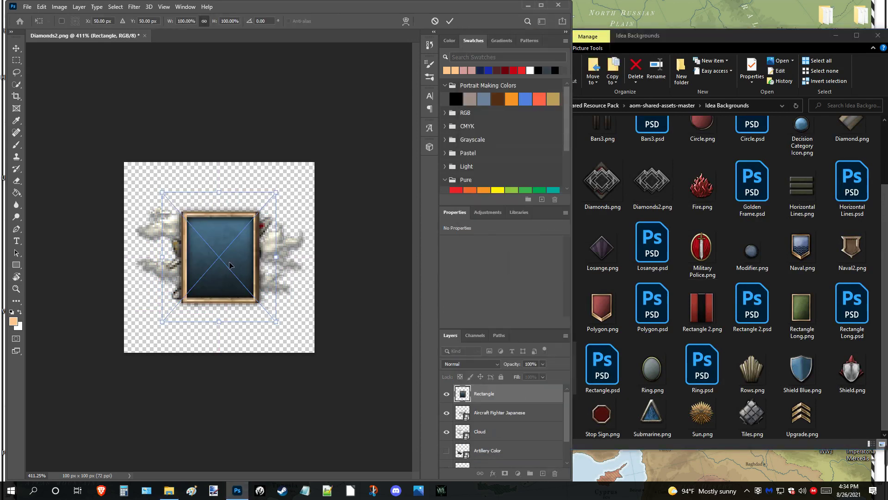
Scale the blue rectangle to about 132.69% and move its layer behind the aircraft and clouds, directly above Layer 1.
{"action": "left_click_drag", "start_coordinate": [283, 328], "coordinate": [313, 356]}
{"action": "mouse_move", "coordinate": [259, 305]}
{"action": "left_mouse_down"}
{"action": "mouse_move", "coordinate": [261, 313]}
{"action": "mouse_move", "coordinate": [264, 294]}
{"action": "mouse_move", "coordinate": [253, 303]}
{"action": "left_mouse_up"}
{"action": "mouse_move", "coordinate": [298, 341]}
{"action": "left_mouse_down"}
{"action": "mouse_move", "coordinate": [296, 319]}
{"action": "mouse_move", "coordinate": [317, 330]}
{"action": "mouse_move", "coordinate": [296, 343]}
{"action": "left_mouse_up"}
{"action": "left_click_drag", "start_coordinate": [268, 291], "coordinate": [262, 290]}
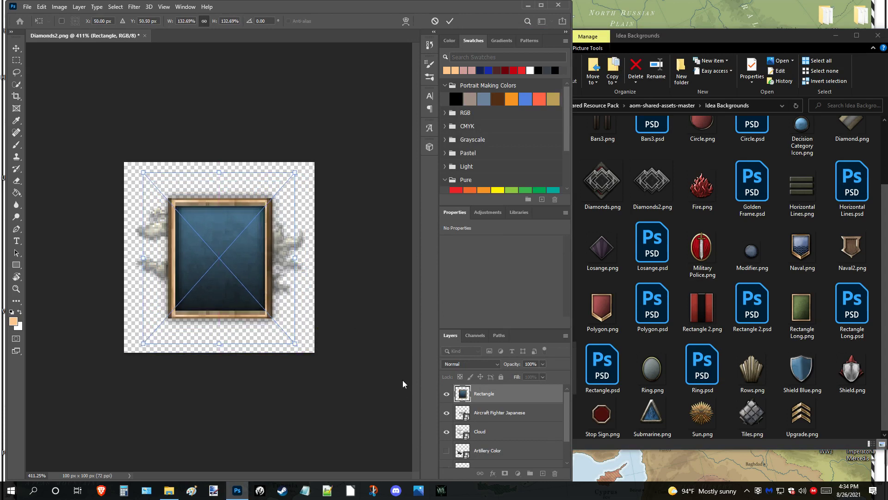
{"action": "key", "text": "Return"}
{"action": "left_click", "coordinate": [17, 60]}
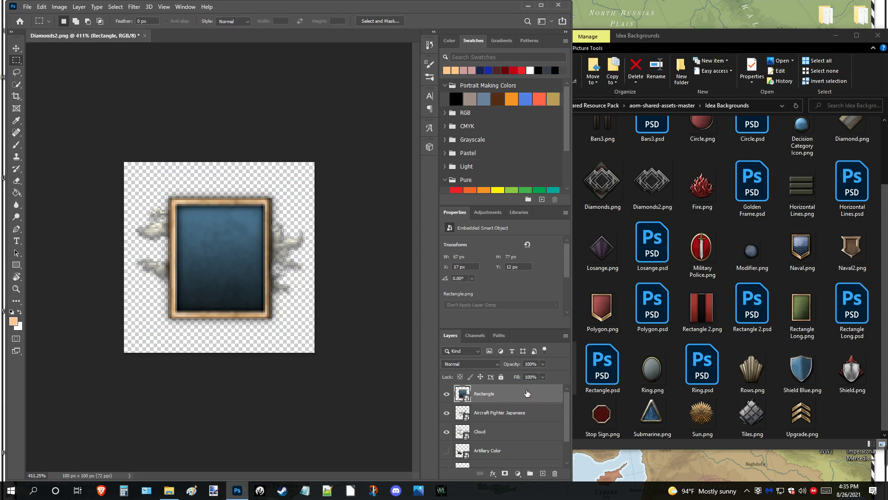
{"action": "left_click_drag", "start_coordinate": [525, 392], "coordinate": [512, 453]}
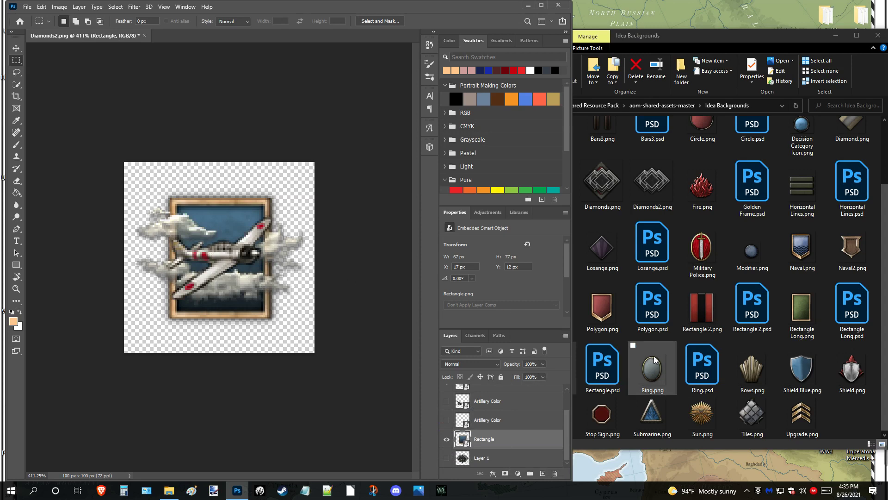
Try Ring.png as an additional background over the rectangle and delete its layer.
{"action": "left_click_drag", "start_coordinate": [652, 364], "coordinate": [226, 252]}
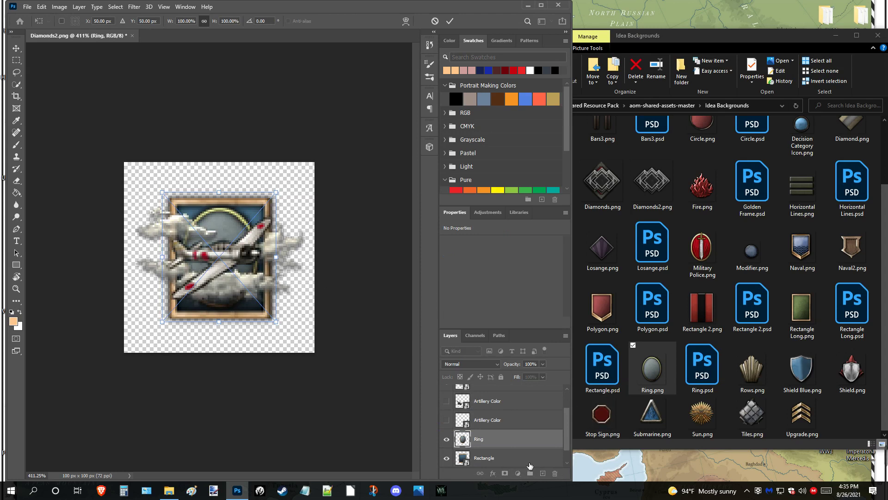
{"action": "key", "text": "Return"}
{"action": "left_click", "coordinate": [555, 473]}
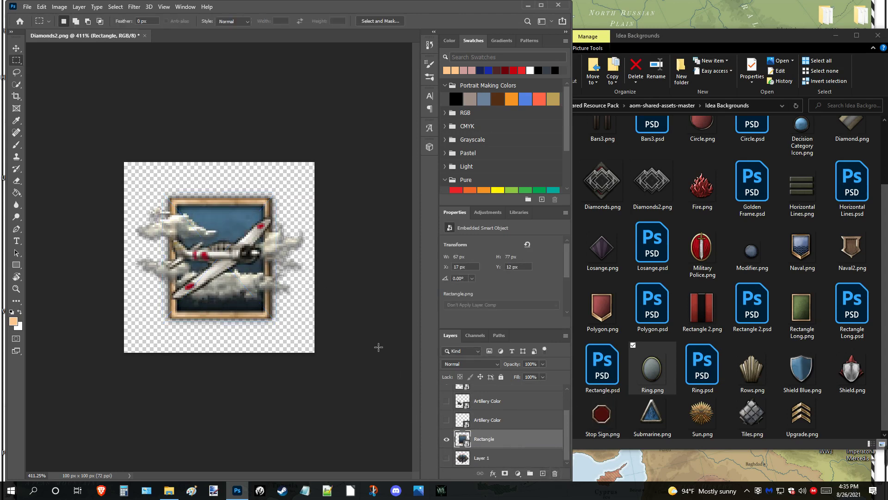
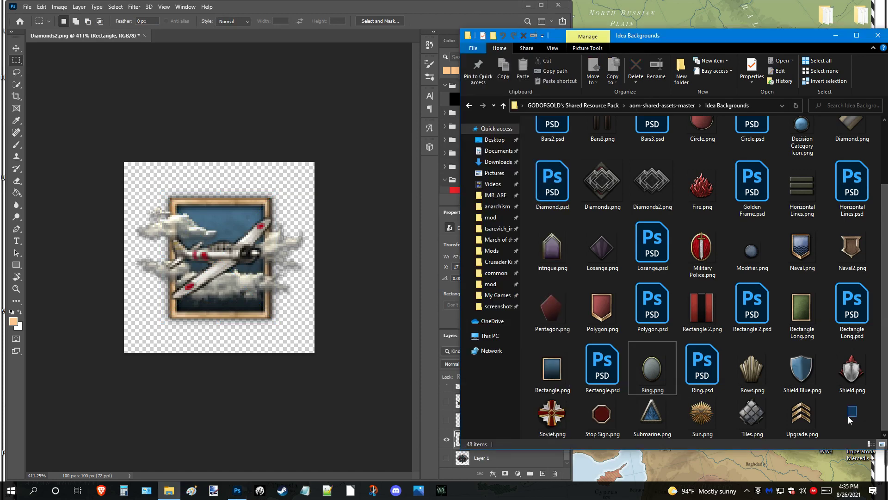
Open USA_corporate_corruption.png from the desktop as an example, examine it enlarged in the maximized window, and close it.
{"action": "left_click_drag", "start_coordinate": [309, 9], "coordinate": [462, 12]}
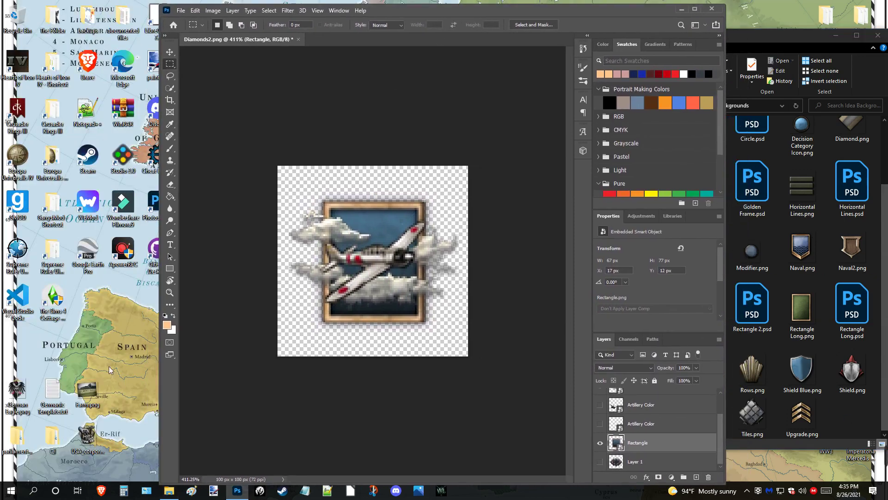
{"action": "left_click_drag", "start_coordinate": [85, 439], "coordinate": [338, 42]}
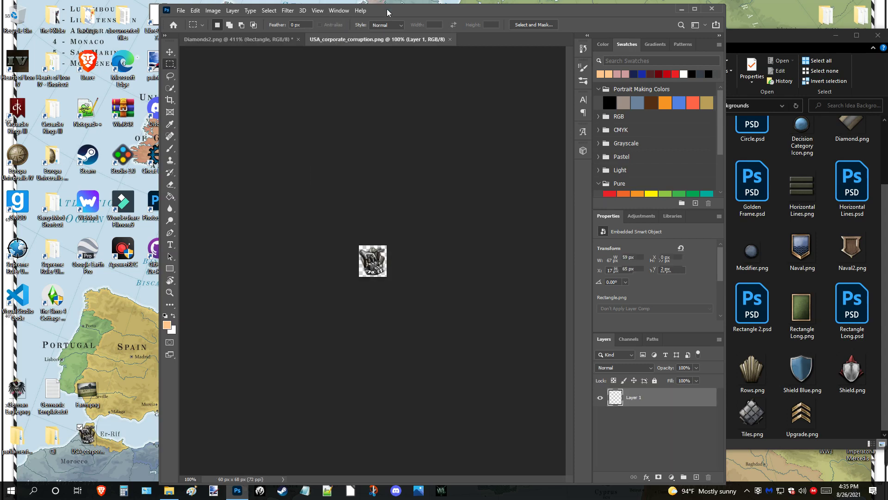
{"action": "double_click", "coordinate": [388, 10]}
{"action": "left_click", "coordinate": [9, 287]}
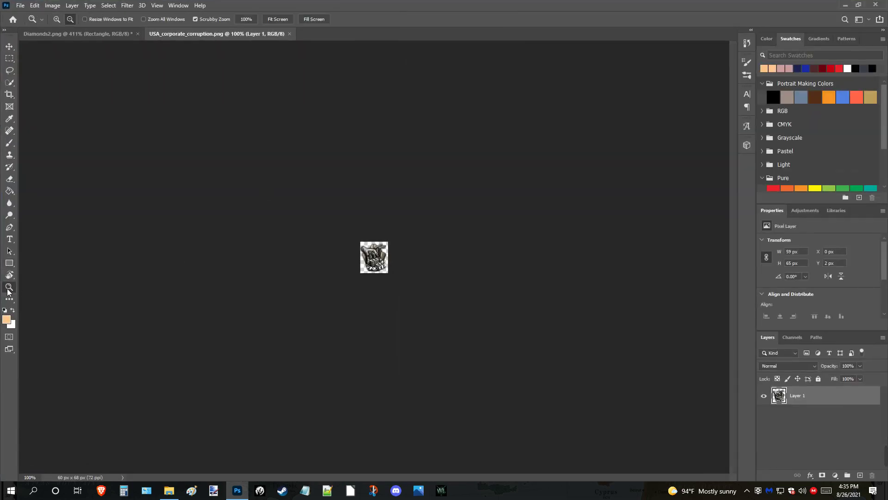
{"action": "mouse_move", "coordinate": [387, 258]}
{"action": "left_mouse_down"}
{"action": "mouse_move", "coordinate": [420, 299]}
{"action": "mouse_move", "coordinate": [393, 274]}
{"action": "mouse_move", "coordinate": [424, 268]}
{"action": "mouse_move", "coordinate": [393, 265]}
{"action": "mouse_move", "coordinate": [411, 257]}
{"action": "mouse_move", "coordinate": [402, 250]}
{"action": "left_mouse_up"}
{"action": "left_click", "coordinate": [290, 34]}
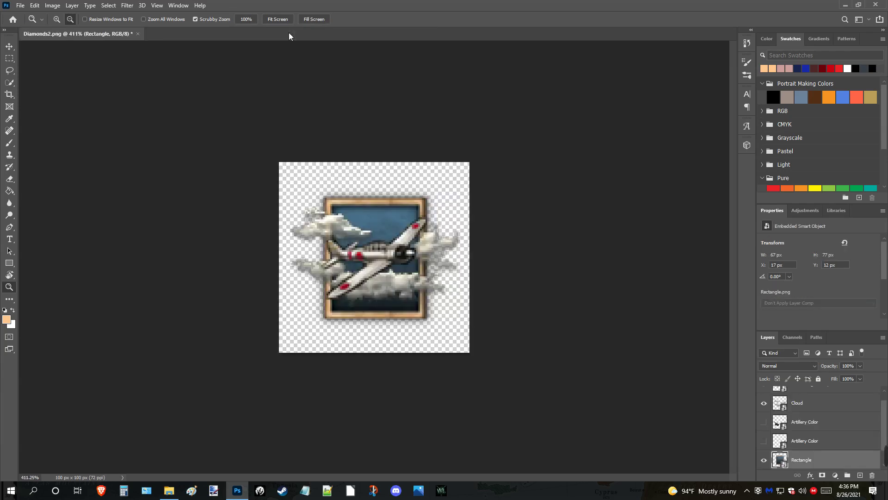
{"action": "left_click_drag", "start_coordinate": [380, 214], "coordinate": [353, 227]}
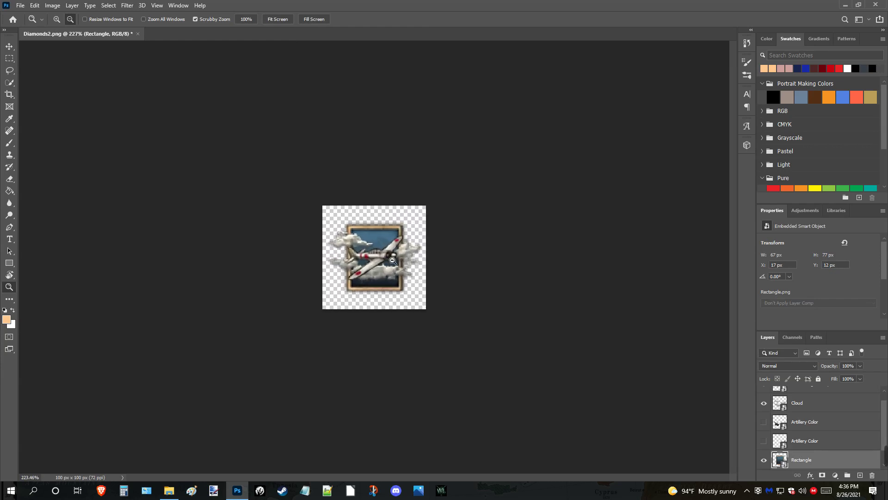
{"action": "scroll", "coordinate": [521, 234], "scroll_direction": "up", "scroll_amount": 1, "text": "alt"}
{"action": "scroll", "coordinate": [830, 451], "scroll_direction": "up", "scroll_amount": 1}
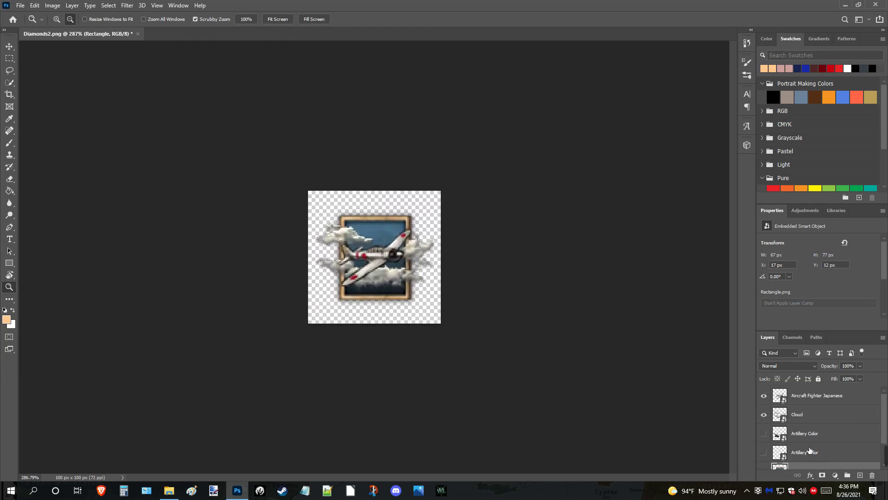
{"action": "left_click", "coordinate": [857, 401]}
{"action": "double_click", "coordinate": [855, 401]}
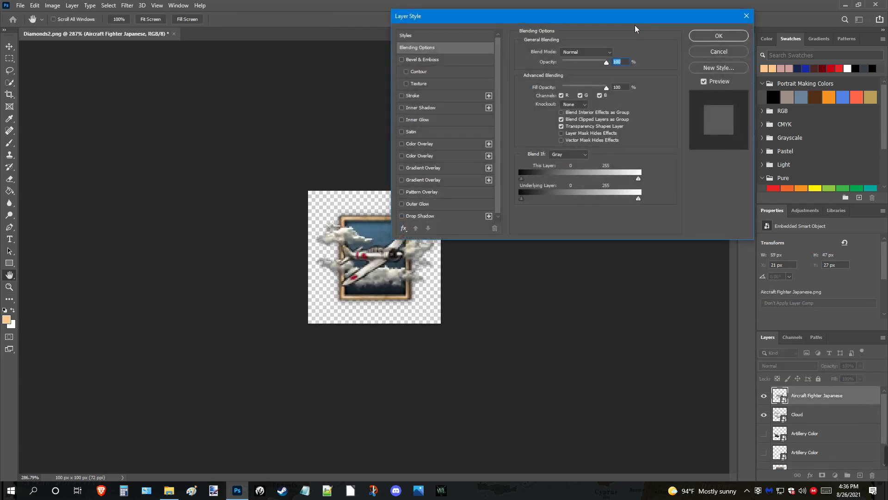
{"action": "left_click", "coordinate": [747, 15]}
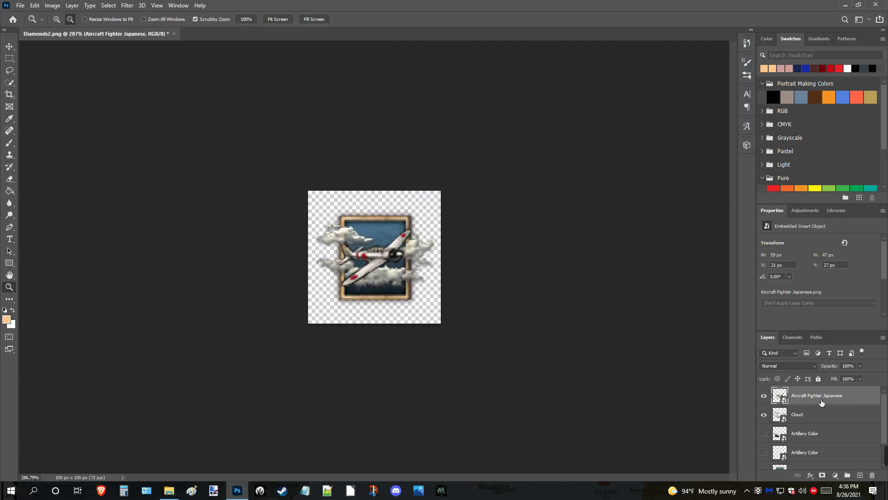
{"action": "double_click", "coordinate": [864, 399]}
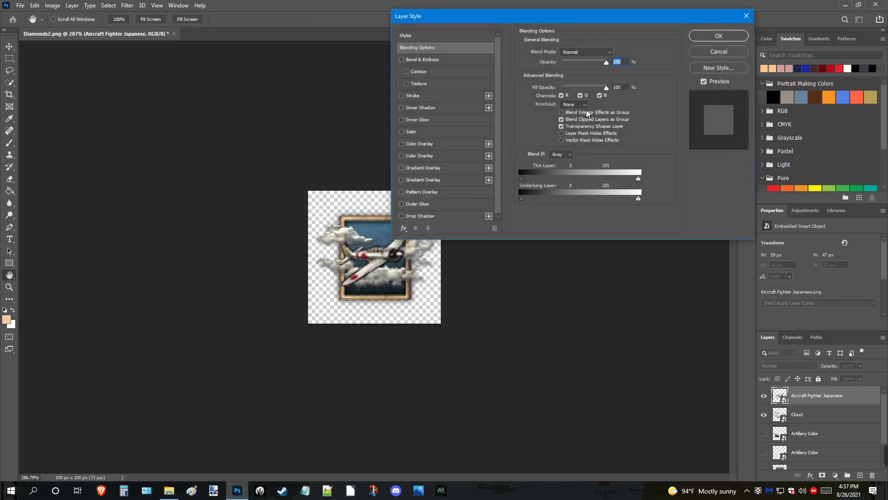
{"action": "left_click", "coordinate": [747, 17]}
{"action": "key", "text": "z"}
{"action": "right_click", "coordinate": [862, 393]}
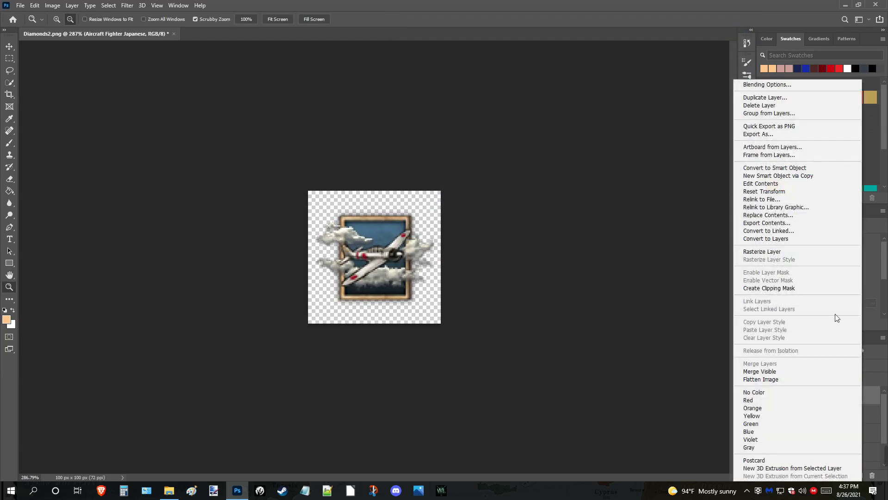
{"action": "left_click", "coordinate": [763, 85]}
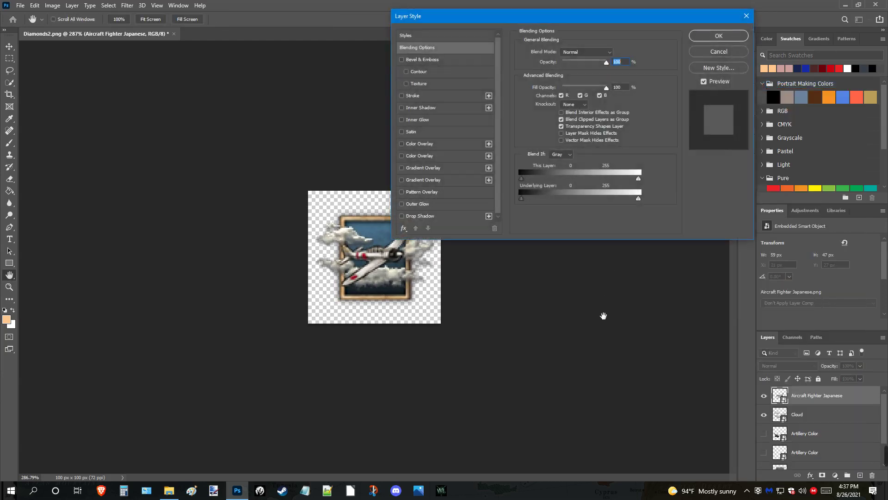
{"action": "left_click", "coordinate": [747, 17]}
Add a Drop Shadow effect to the Aircraft Fighter Japanese layer through its blending options.
{"action": "right_click", "coordinate": [853, 394]}
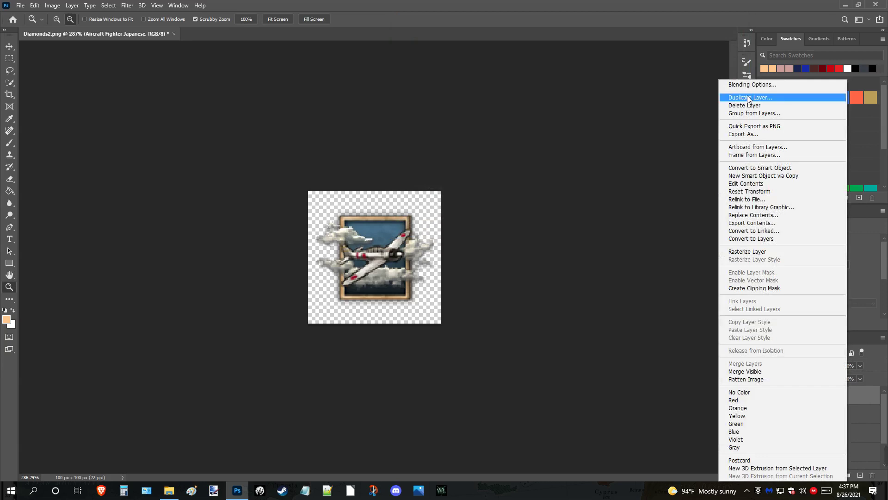
{"action": "left_click", "coordinate": [756, 85]}
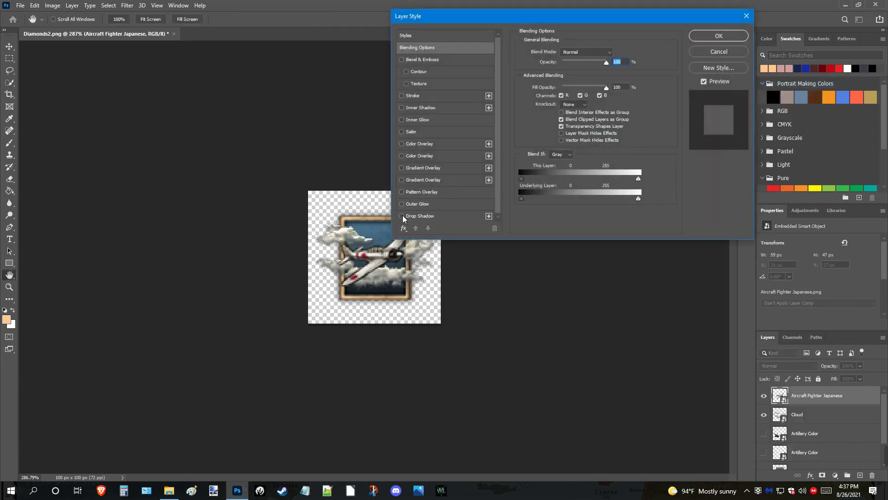
{"action": "left_click", "coordinate": [450, 219]}
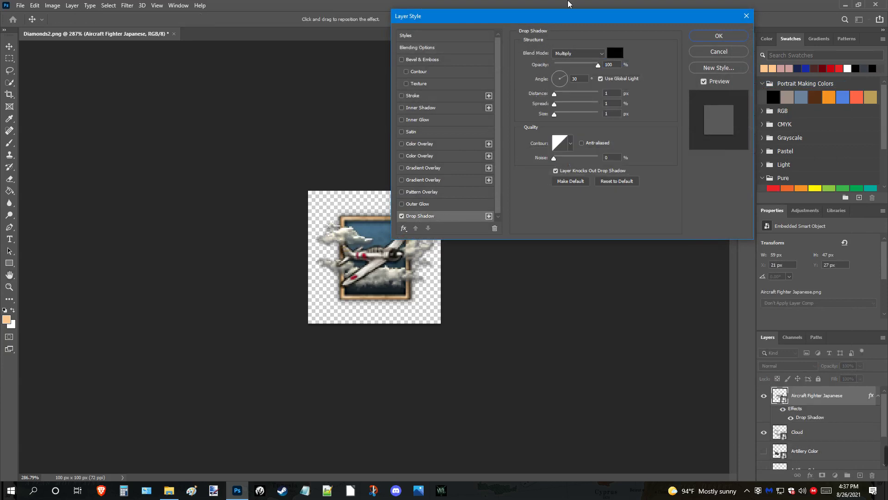
{"action": "left_click_drag", "start_coordinate": [559, 19], "coordinate": [620, 29]}
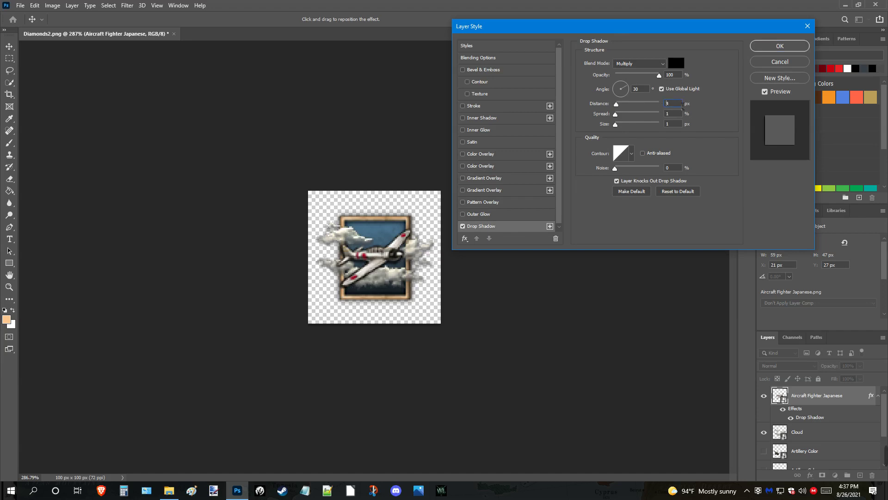
Test the drop shadow's distance, spread and size, settle on 1 px, 1% and 1 px, apply it, and check the icon at 100%.
{"action": "scroll", "coordinate": [682, 106], "scroll_direction": "up", "scroll_amount": 10}
{"action": "scroll", "coordinate": [682, 106], "scroll_direction": "down", "scroll_amount": 9}
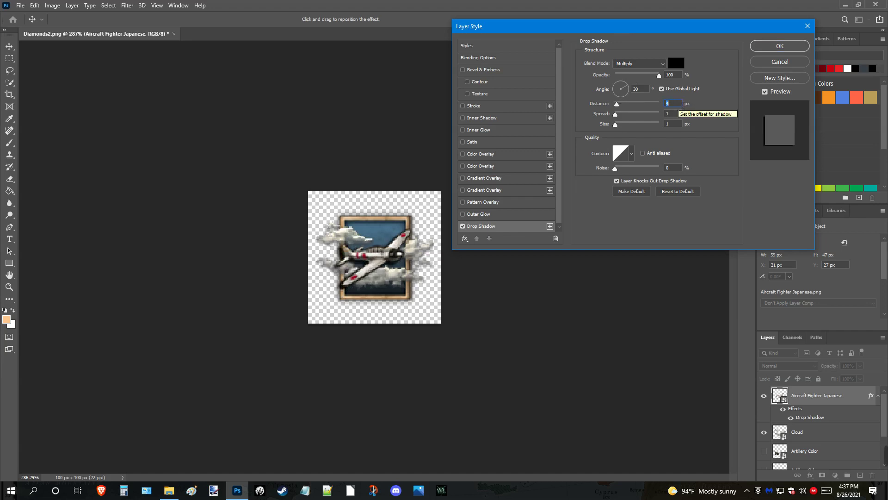
{"action": "scroll", "coordinate": [682, 106], "scroll_direction": "down", "scroll_amount": 1}
{"action": "mouse_move", "coordinate": [616, 115]}
{"action": "left_mouse_down"}
{"action": "mouse_move", "coordinate": [638, 116]}
{"action": "mouse_move", "coordinate": [618, 122]}
{"action": "left_mouse_up"}
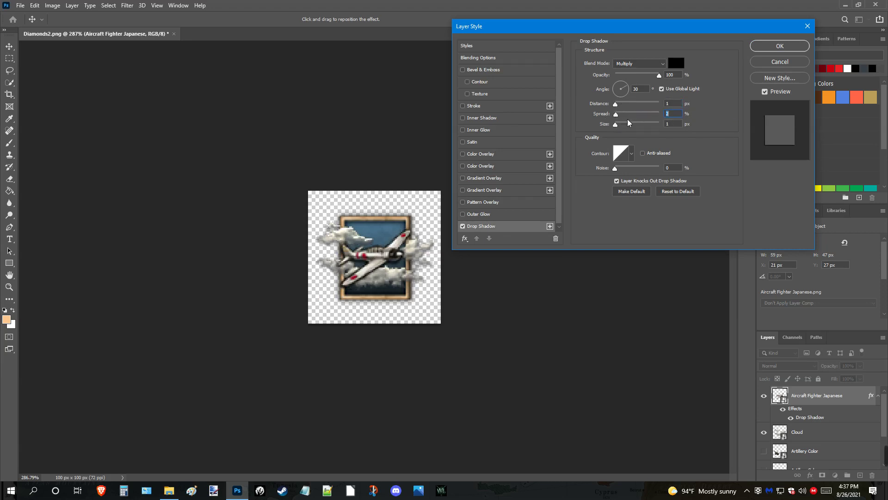
{"action": "scroll", "coordinate": [674, 119], "scroll_direction": "down", "scroll_amount": 2}
{"action": "mouse_move", "coordinate": [616, 124]}
{"action": "left_mouse_down"}
{"action": "mouse_move", "coordinate": [631, 128]}
{"action": "mouse_move", "coordinate": [618, 128]}
{"action": "left_mouse_up"}
{"action": "left_click", "coordinate": [675, 124]}
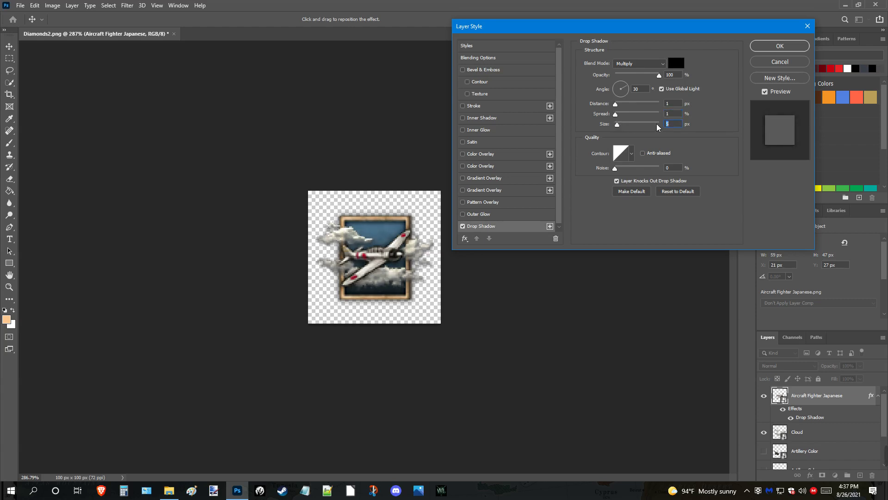
{"action": "scroll", "coordinate": [675, 128], "scroll_direction": "down", "scroll_amount": 3}
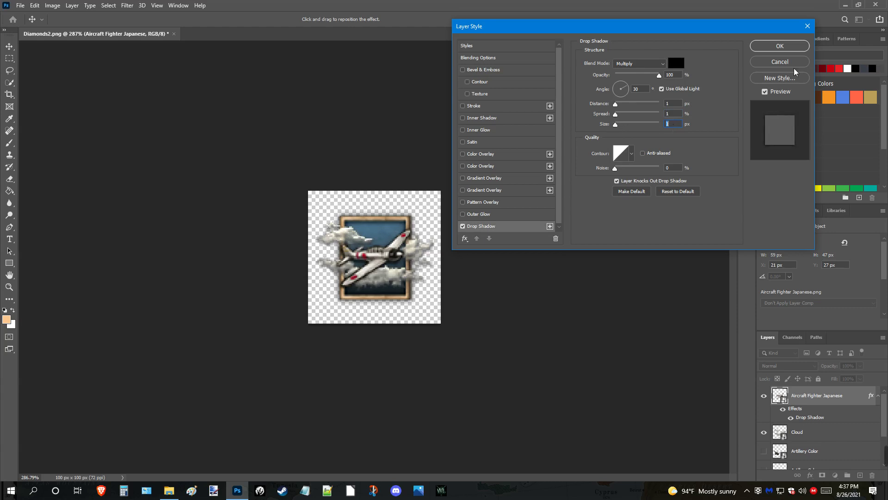
{"action": "left_click", "coordinate": [779, 46]}
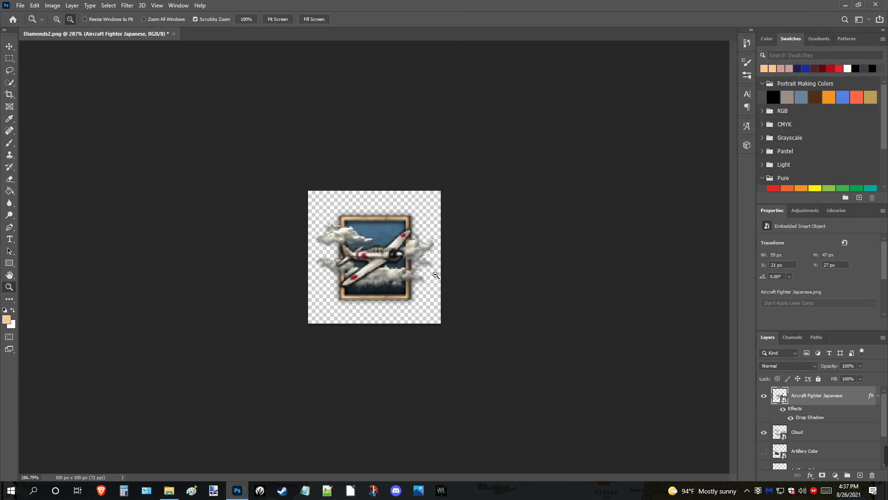
{"action": "left_click_drag", "start_coordinate": [437, 275], "coordinate": [396, 282]}
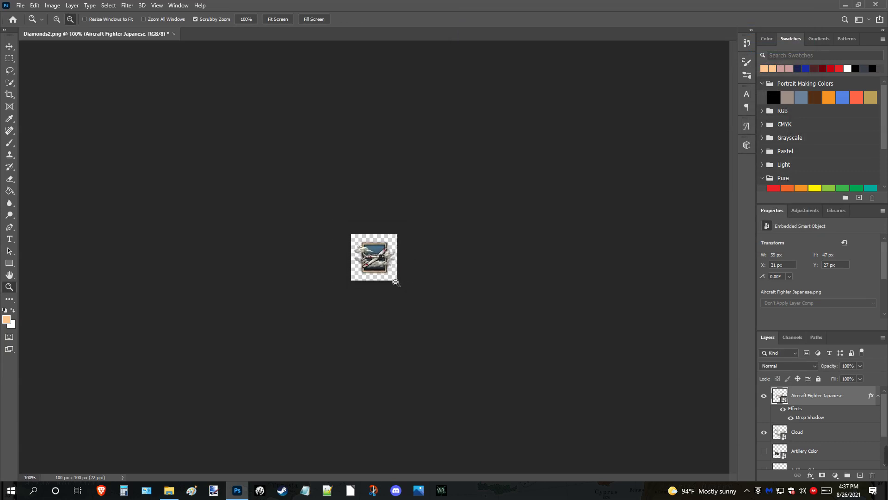